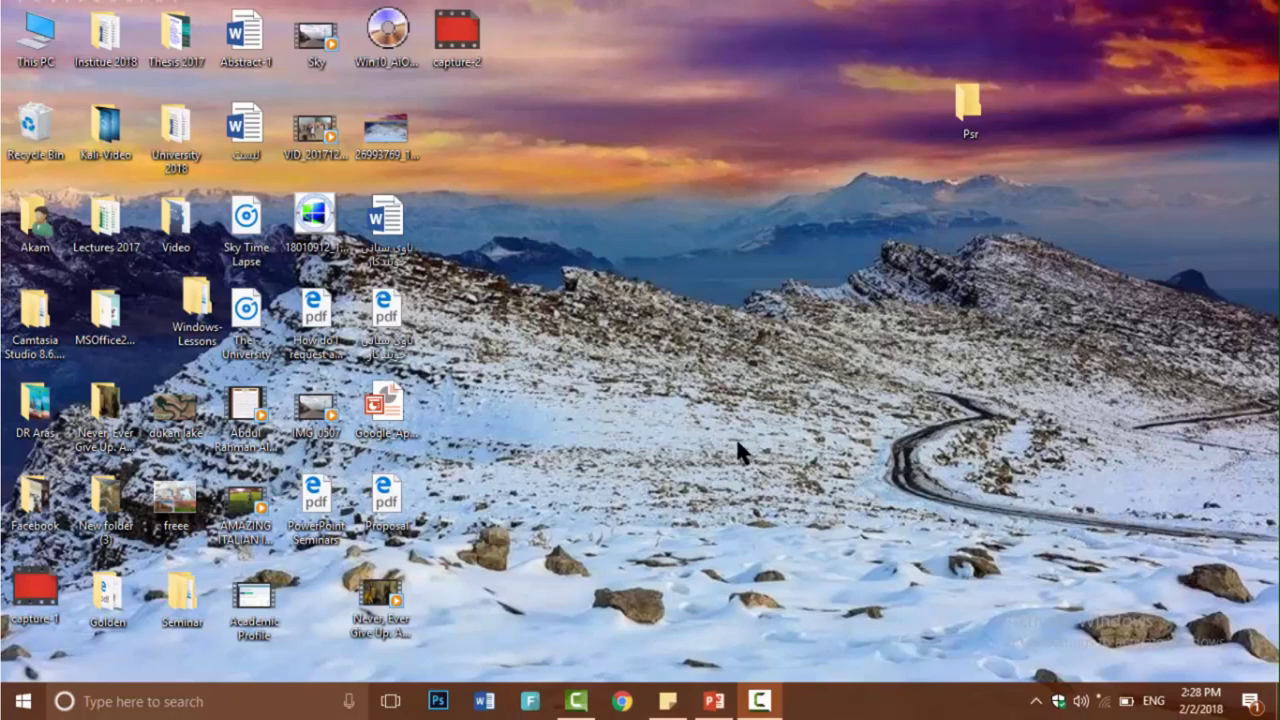
- Launch Steps Recorder by running the PSR command
key(super+r)
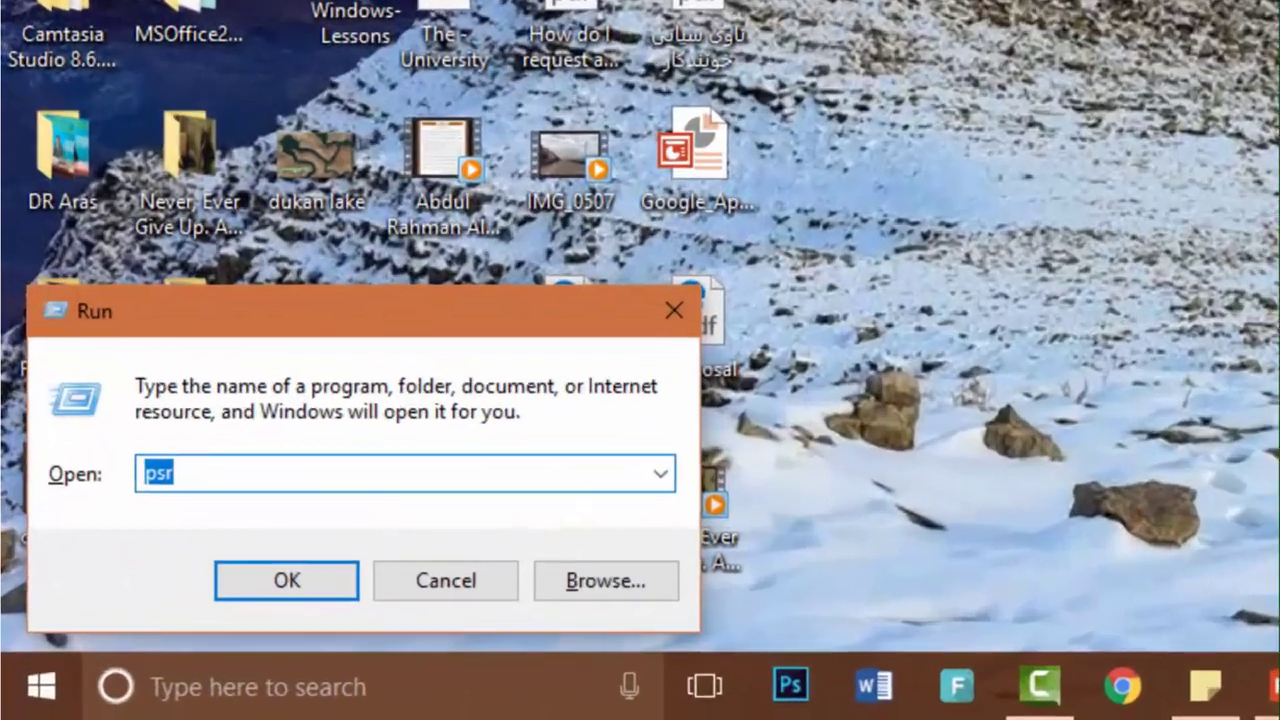
text(PSR)
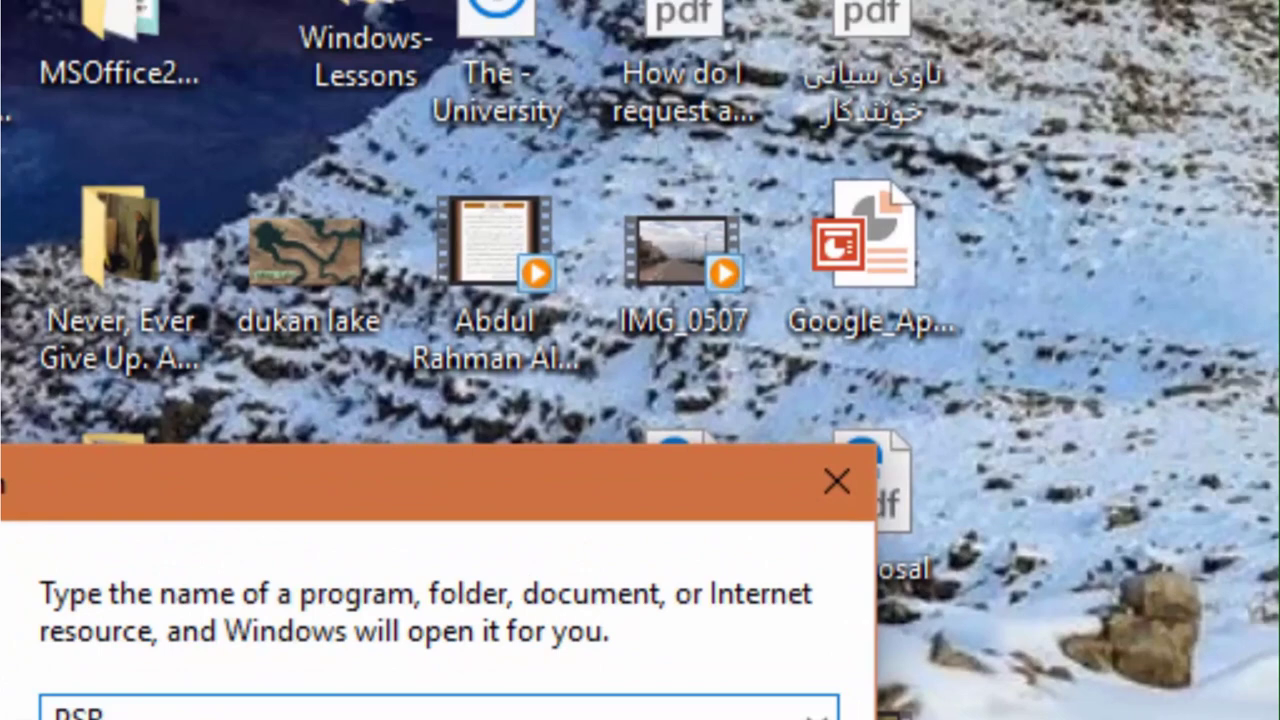
click(507, 473)
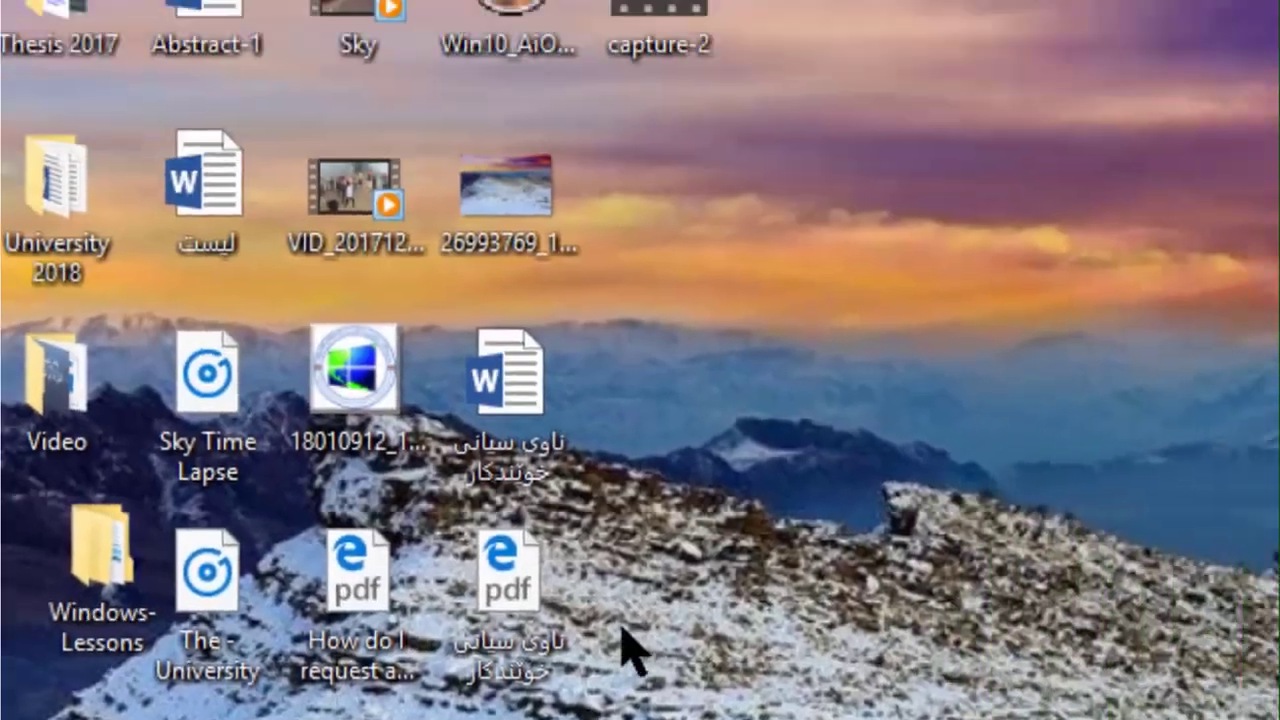
- Start a new recording in Steps Recorder and place its window near the upper middle of the desktop
drag(309, 114, 1206, 352)
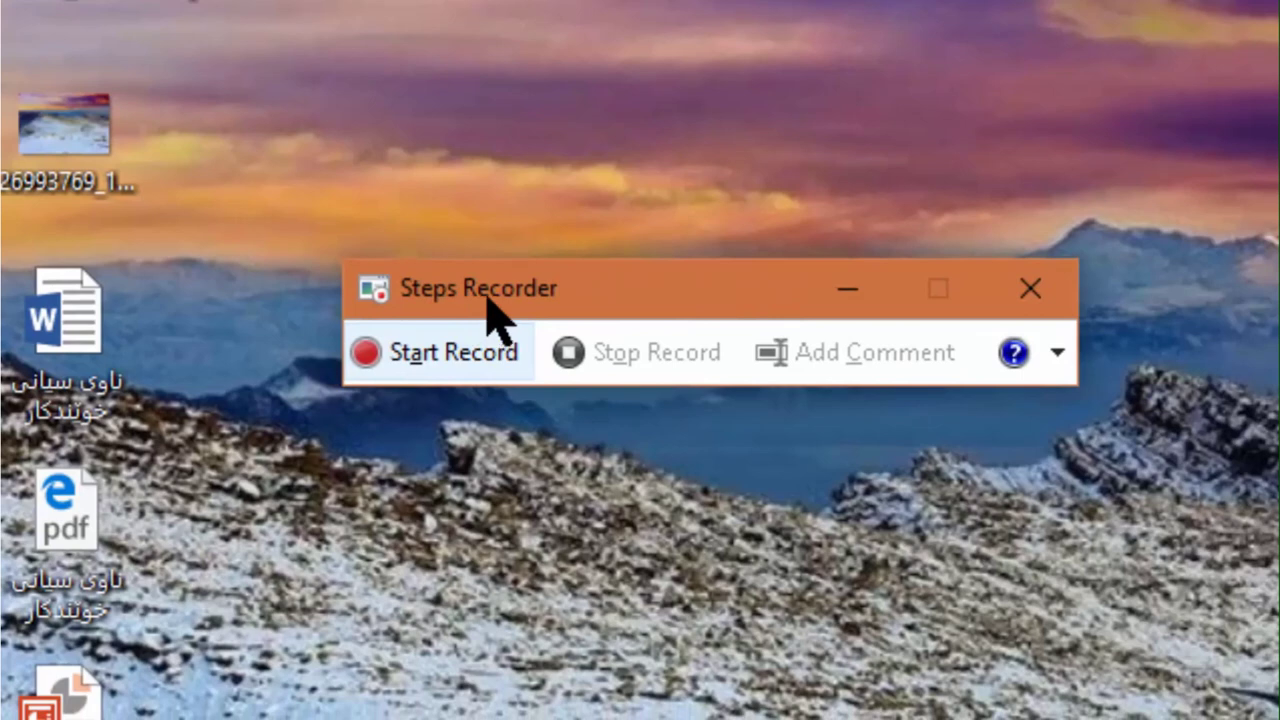
drag(638, 308, 586, 334)
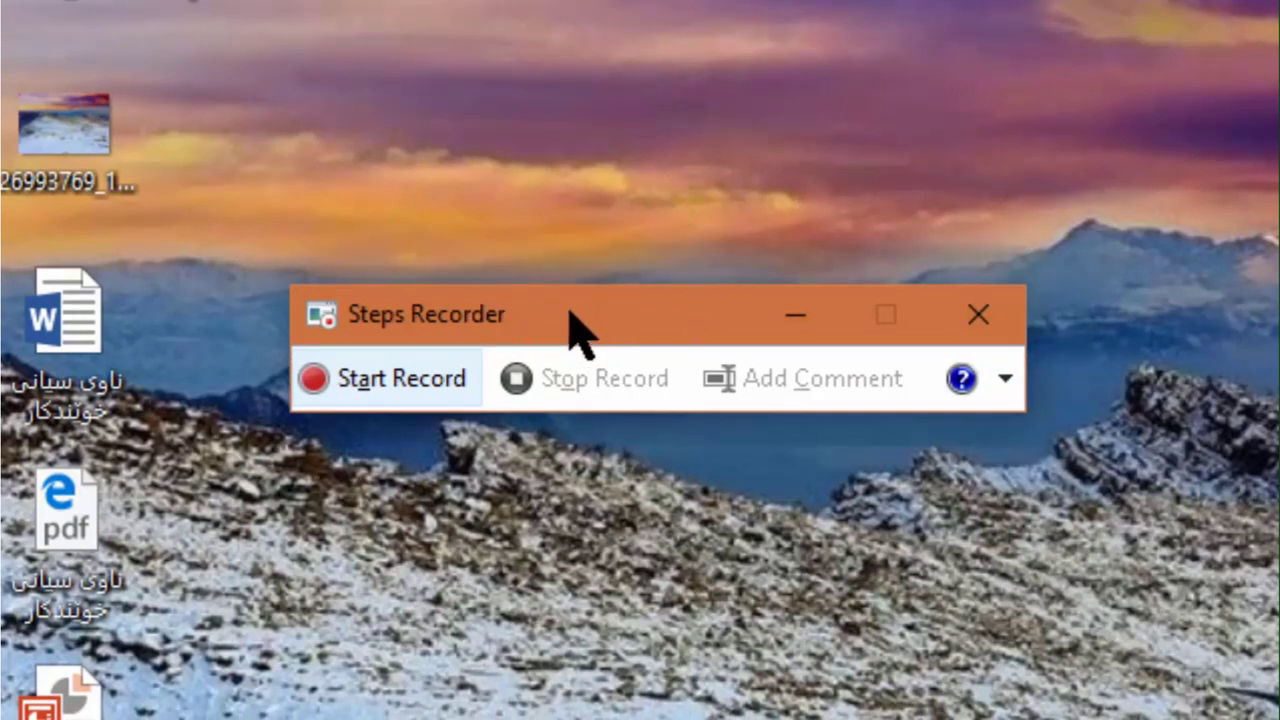
click(394, 385)
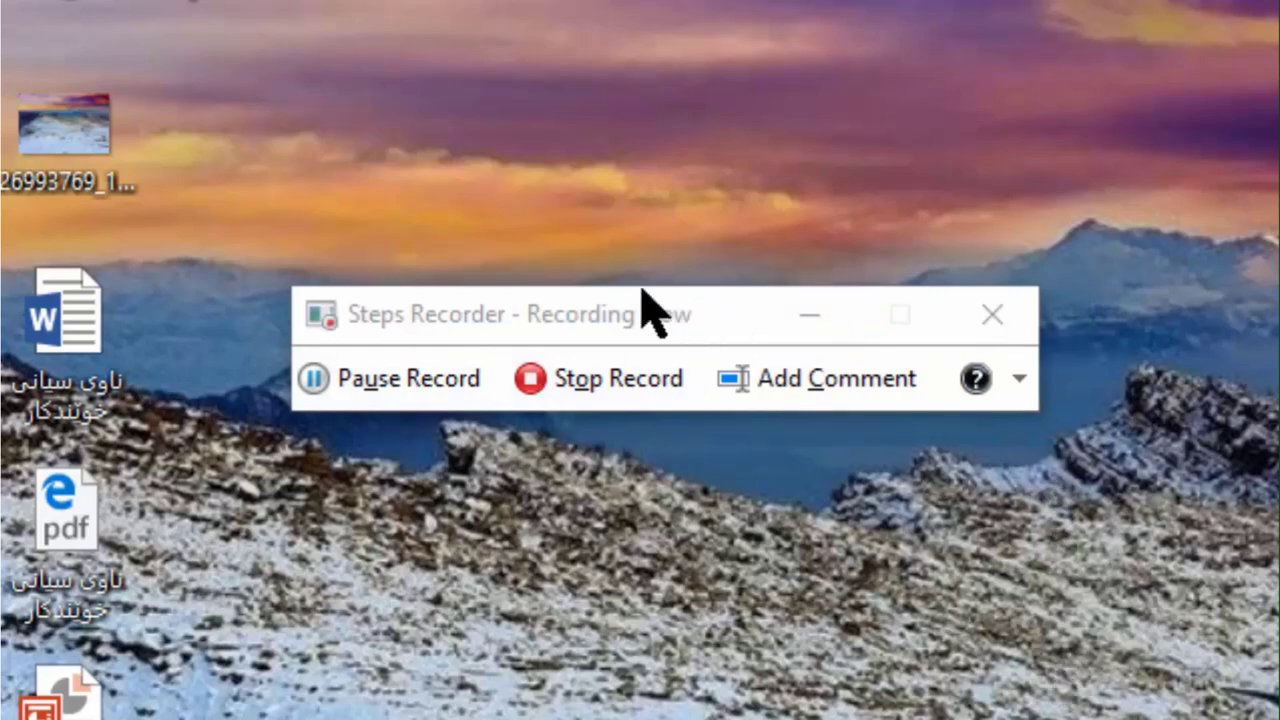
drag(648, 314, 749, 200)
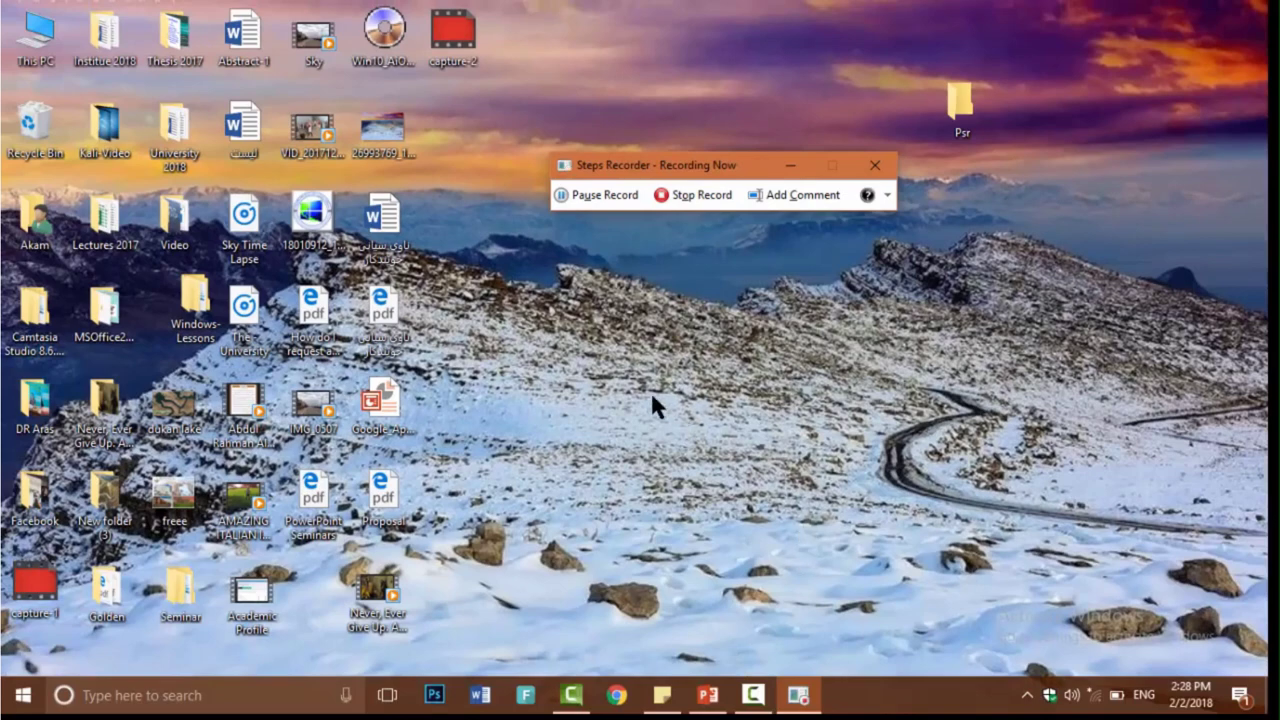
- Create a new folder on the desktop and name it psrr
right_click(652, 397)
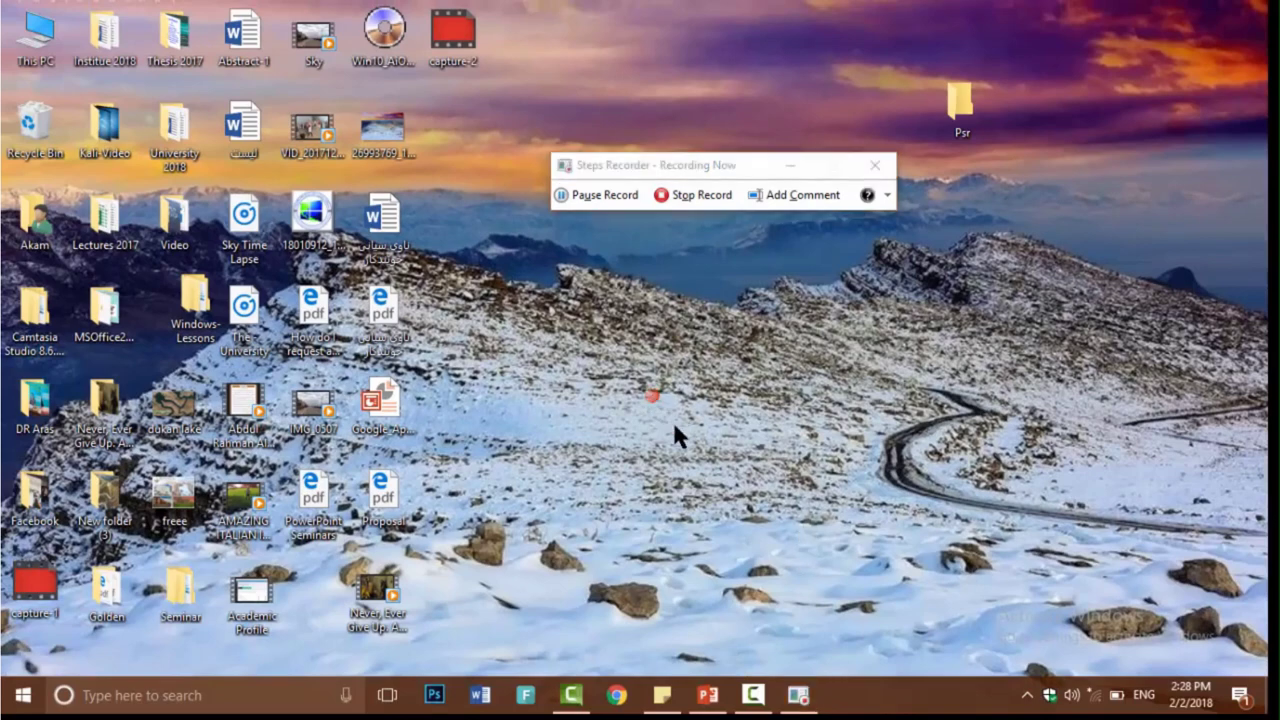
click(756, 593)
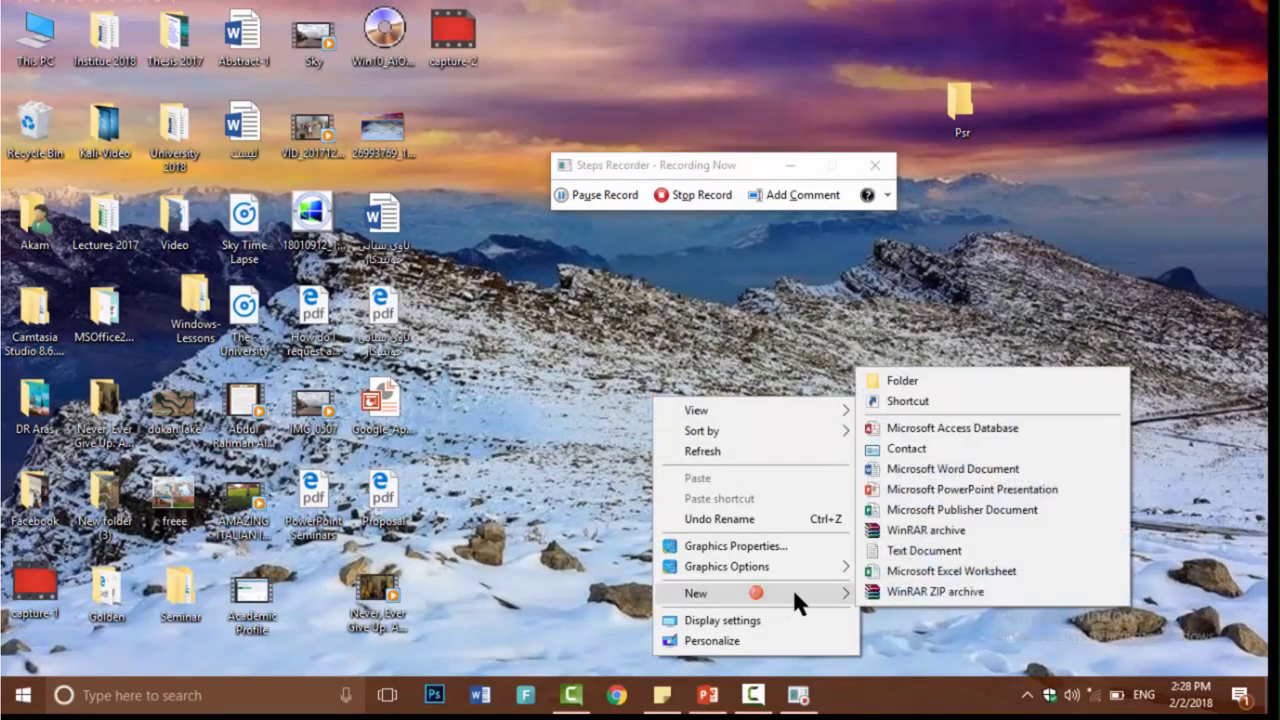
click(912, 381)
text(PSR)
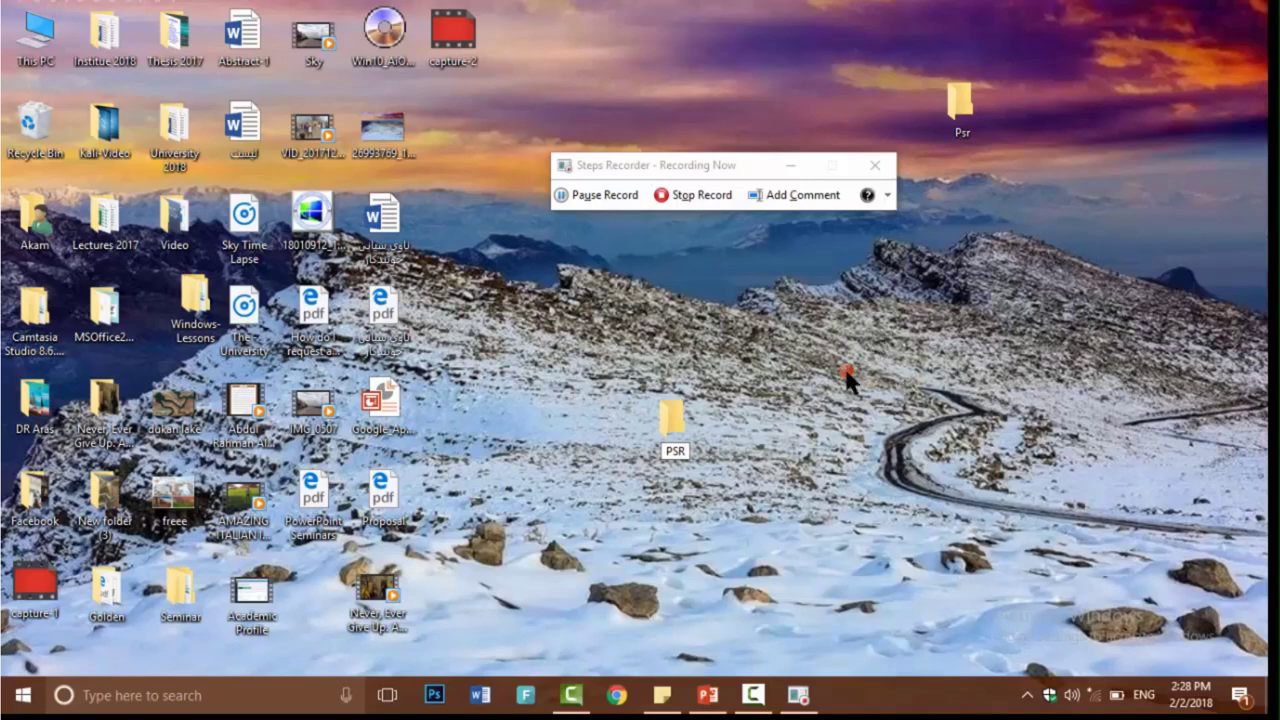
click(803, 530)
text(PS)
key(Return)
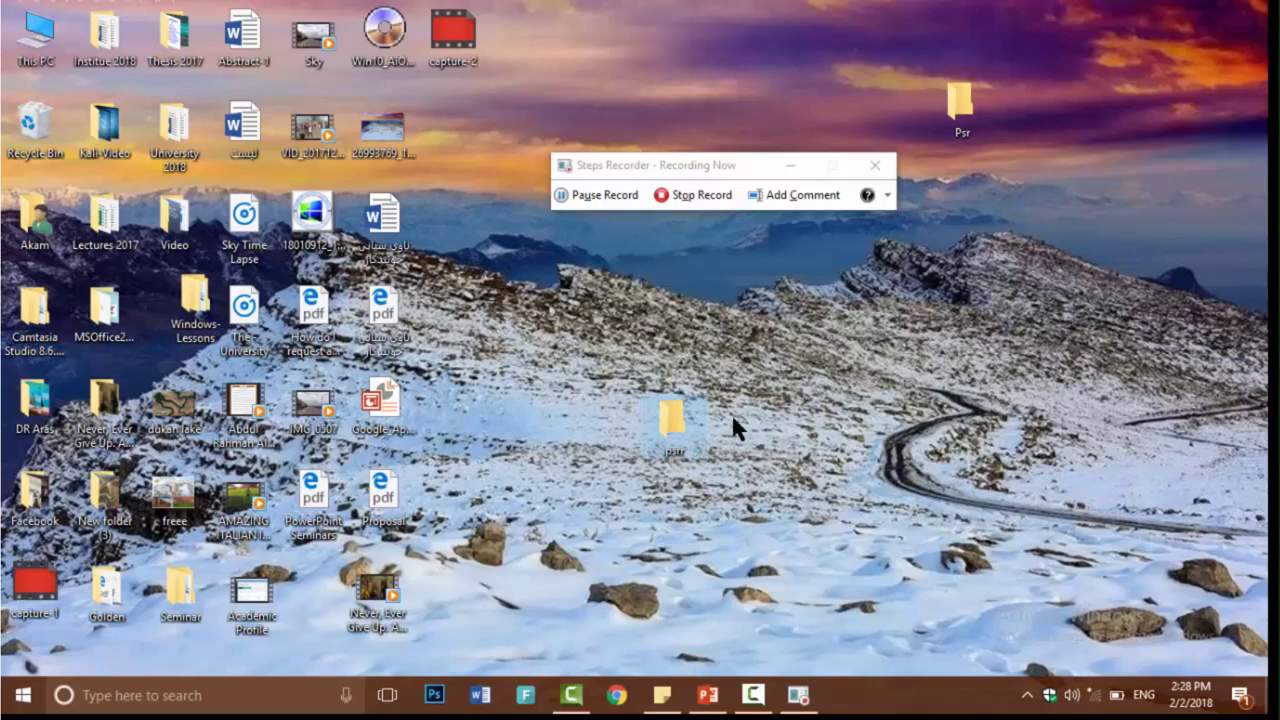
- Move the psrr folder slightly up and to the left on the desktop and delete it
drag(675, 415, 618, 362)
right_click(625, 372)
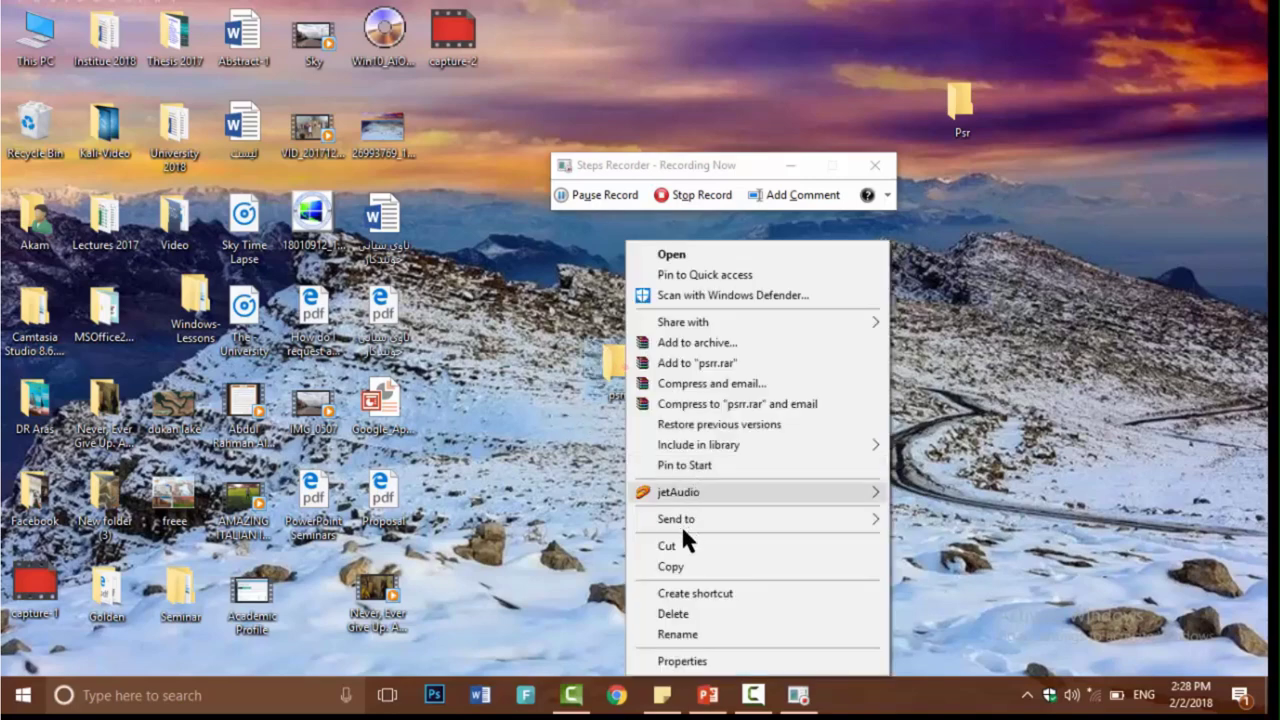
click(690, 614)
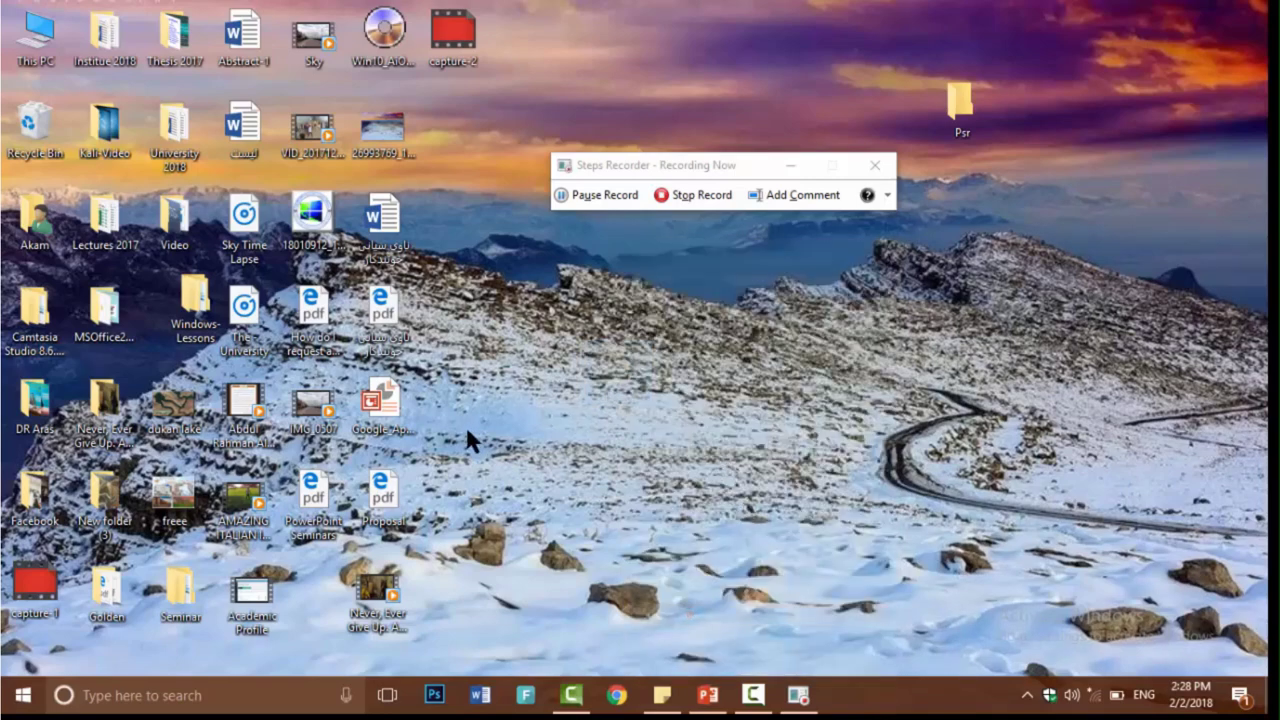
- Bring up Camtasia Studio and the PowerPoint presentation in turn, and return to the desktop
click(575, 705)
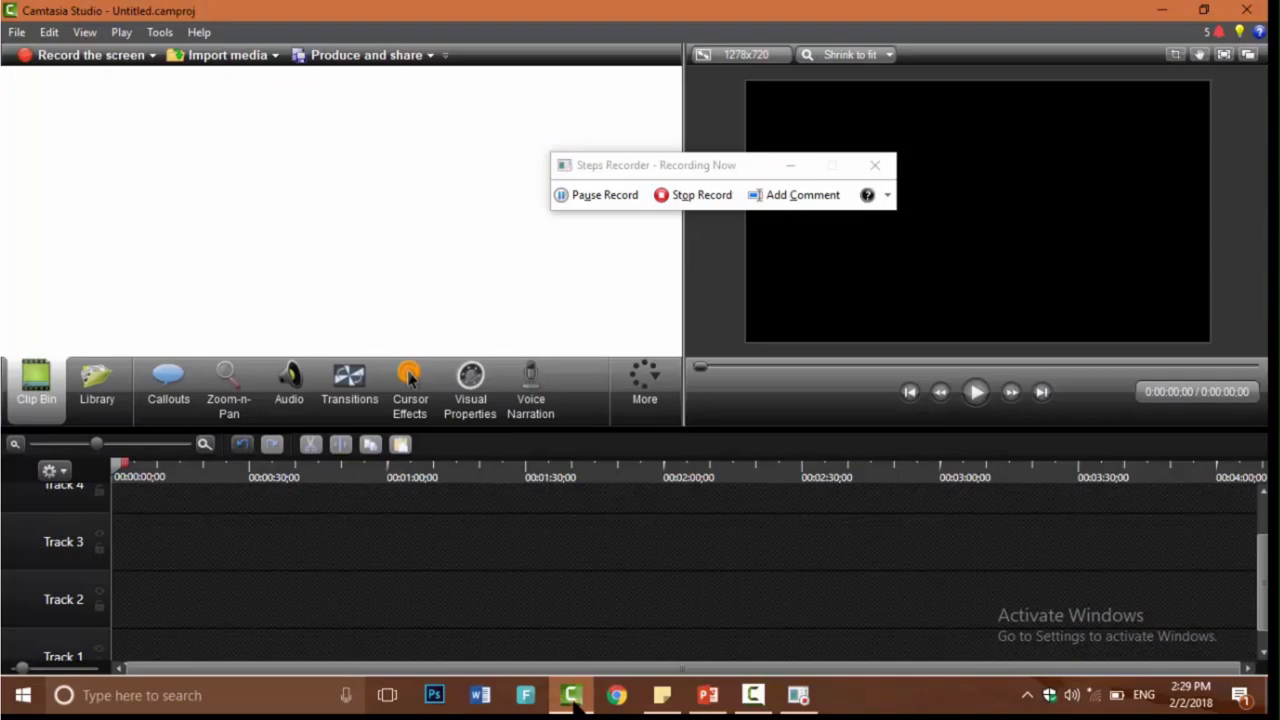
click(707, 697)
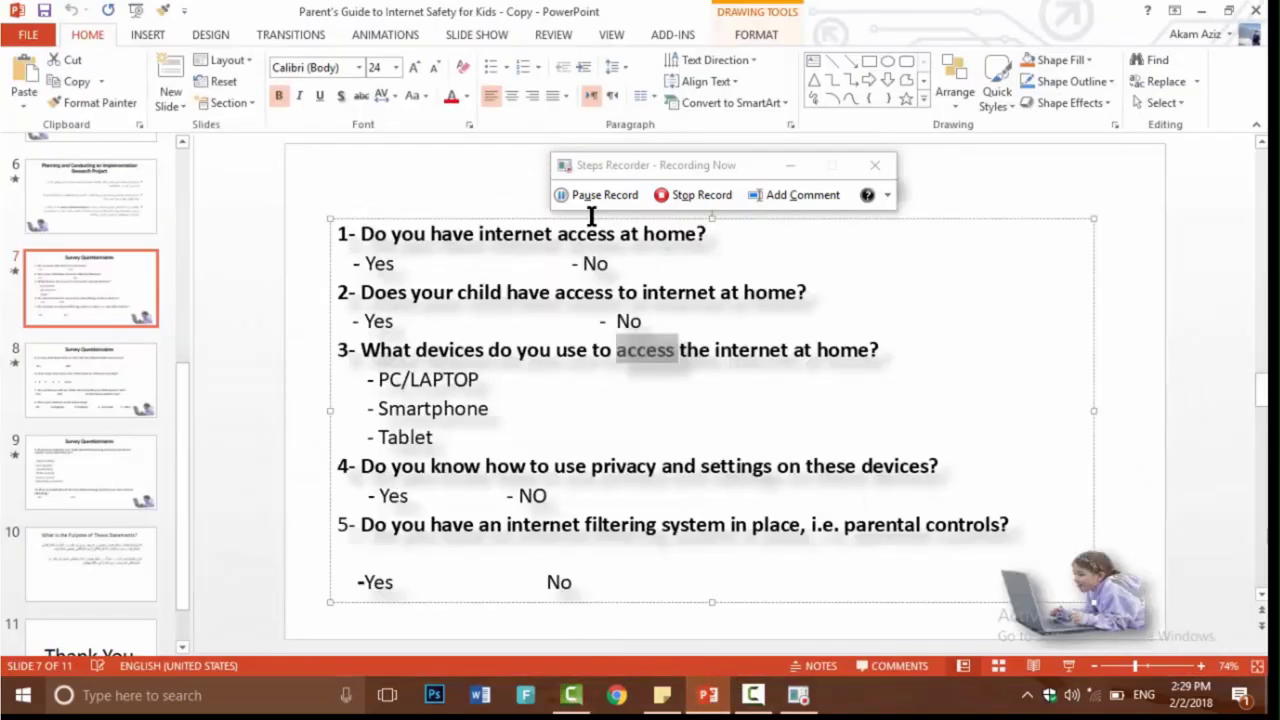
click(1245, 695)
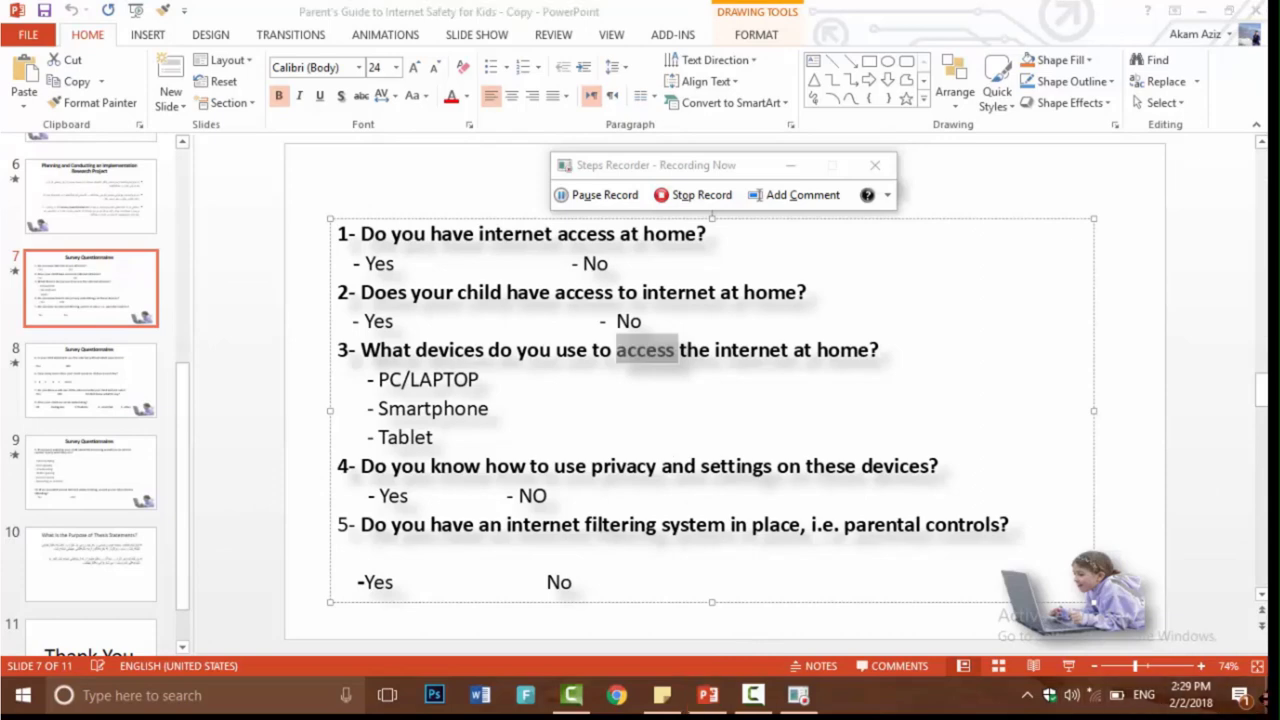
key(super+d)
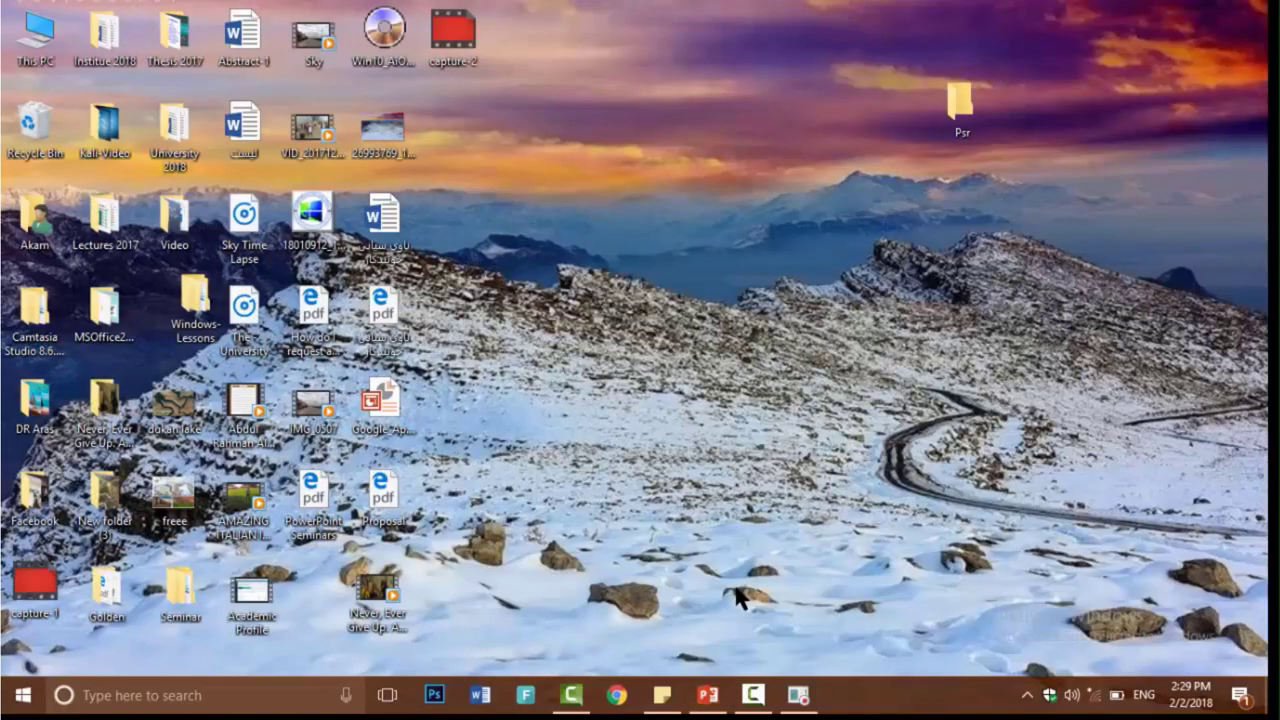
- Bring back the Steps Recorder window, pause the recording, and stop it
click(800, 694)
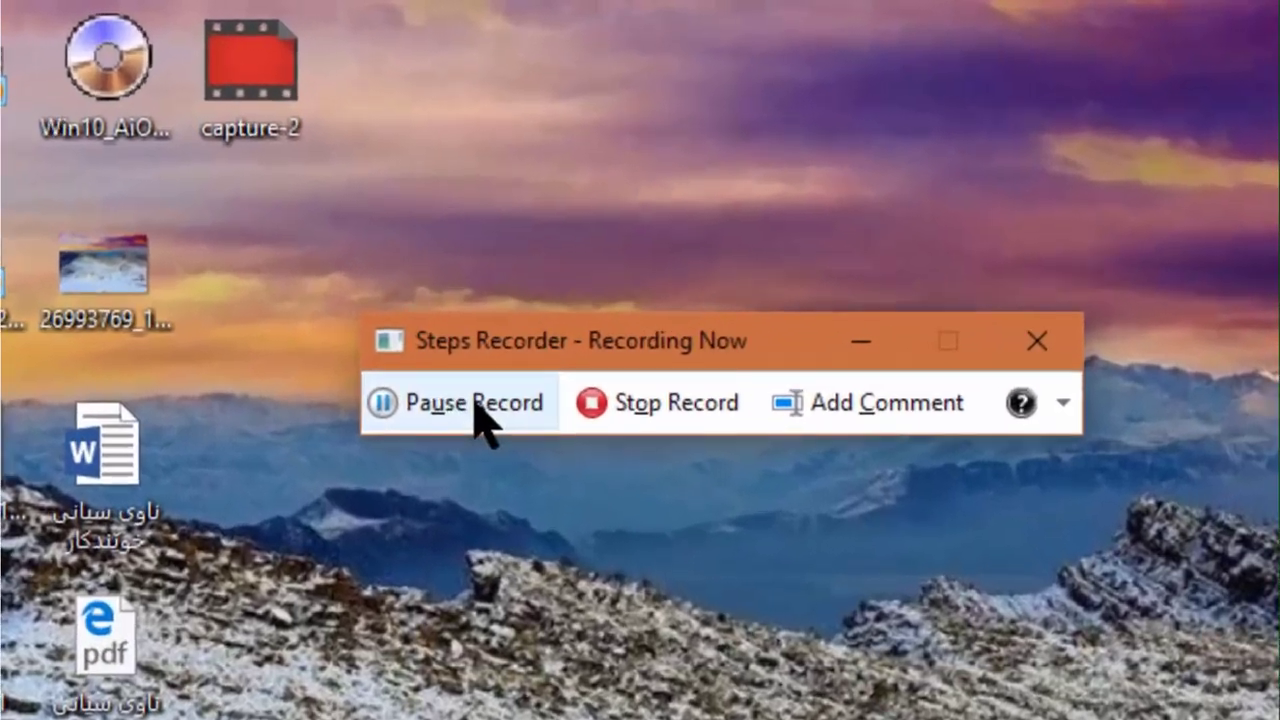
click(475, 404)
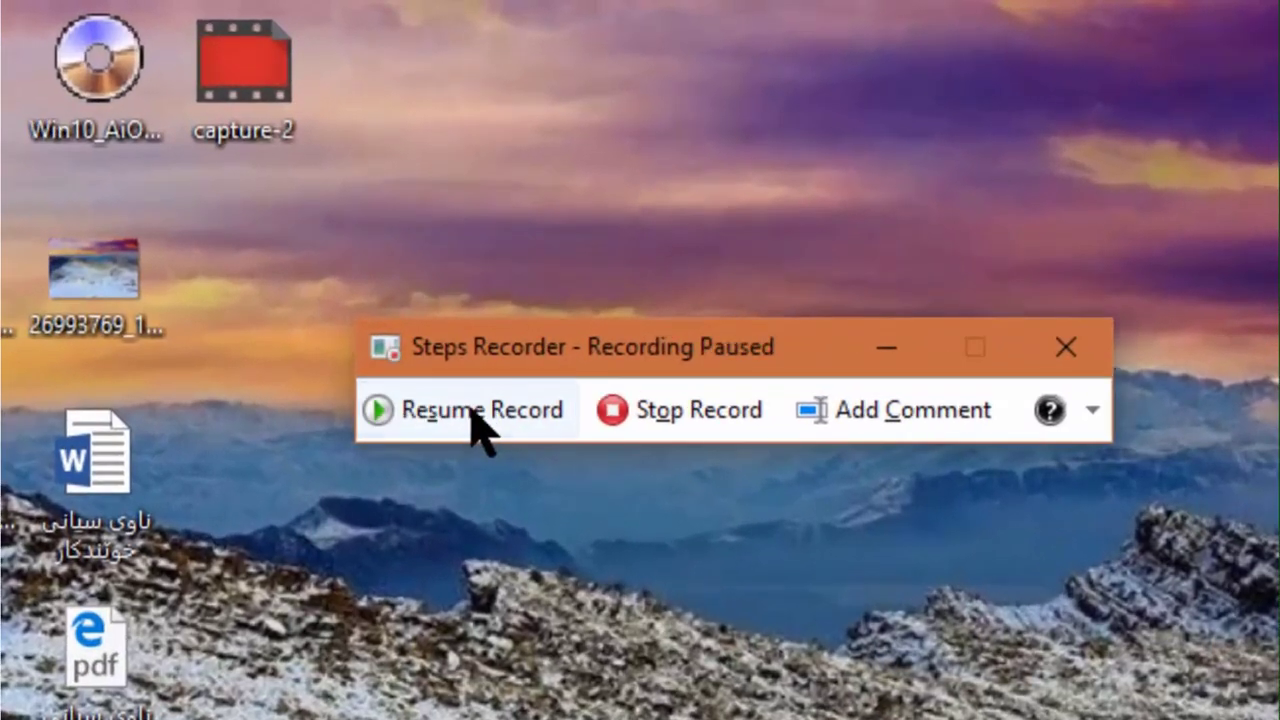
click(688, 420)
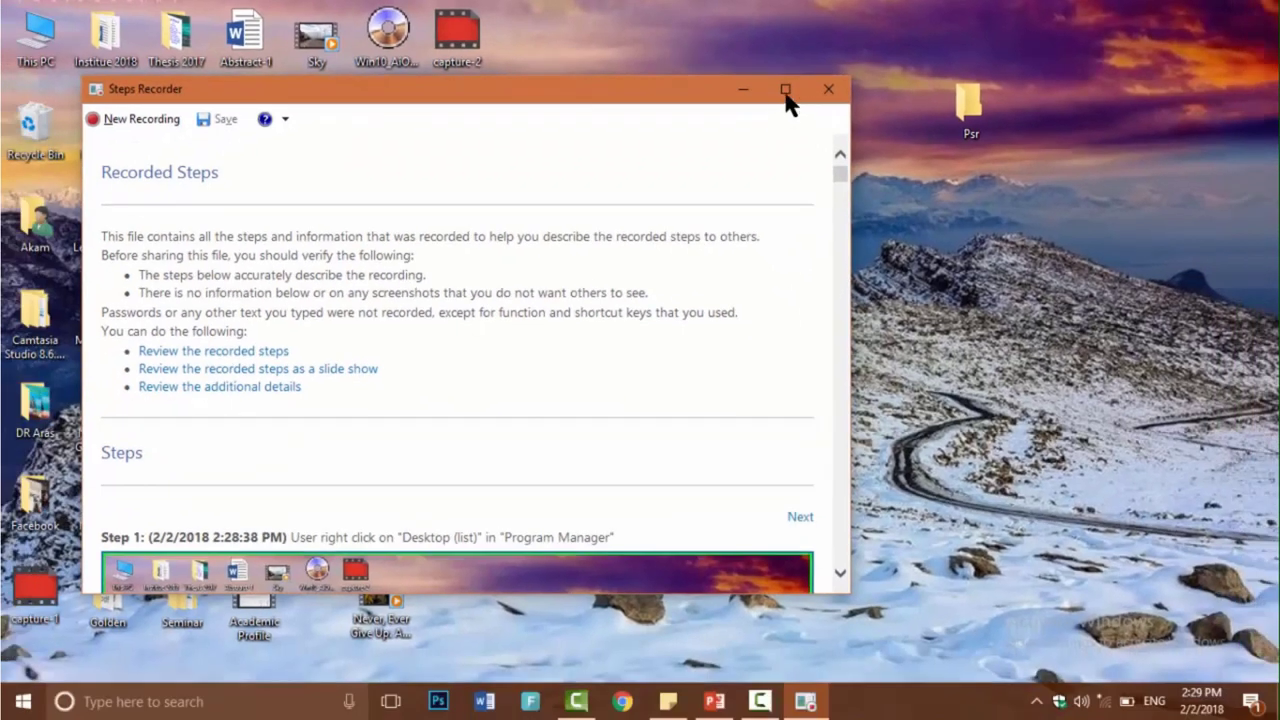
- Maximize the recorded steps report and skim the descriptions and screenshots of its first steps
click(786, 91)
scroll(491, 236, down, 2)
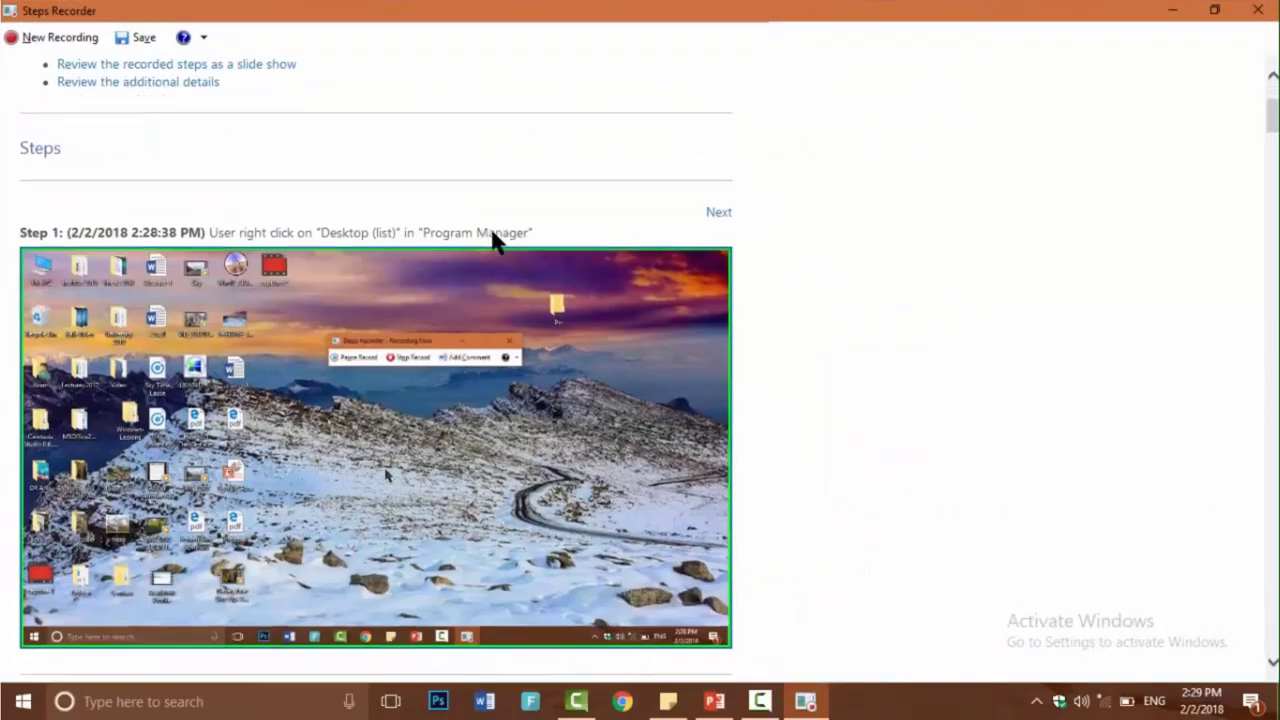
scroll(491, 236, down, 1)
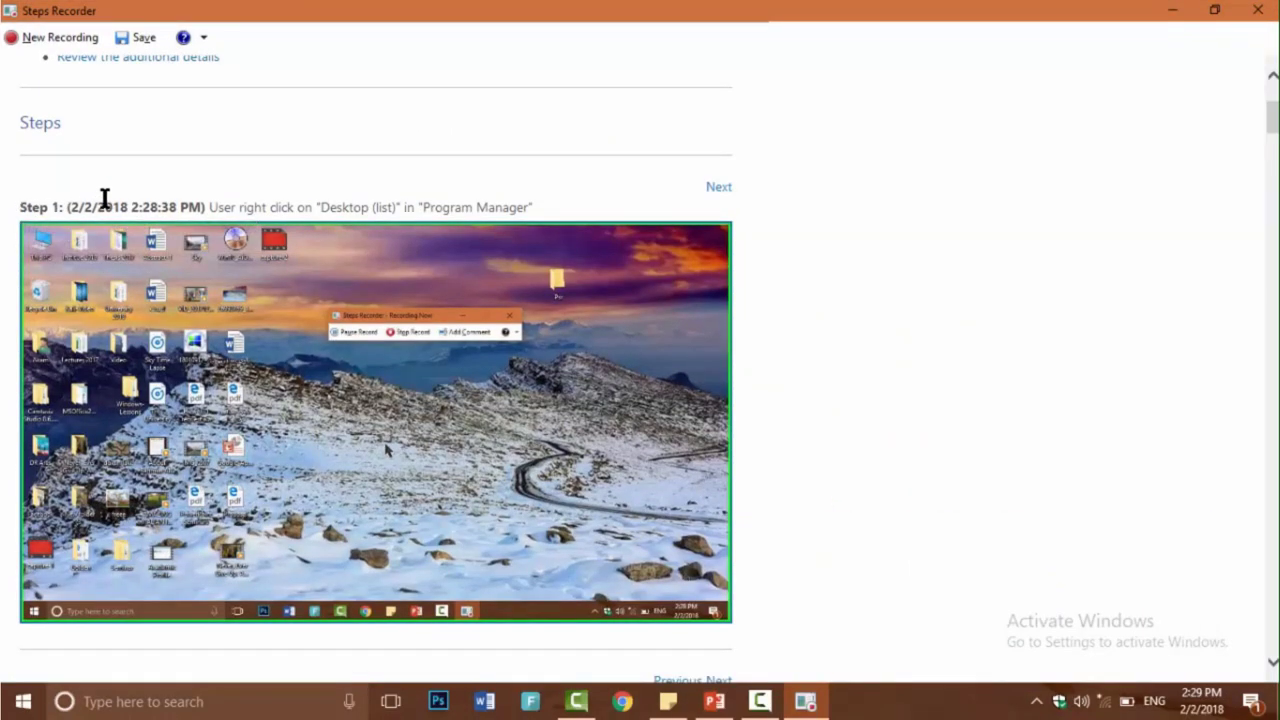
scroll(503, 343, down, 5)
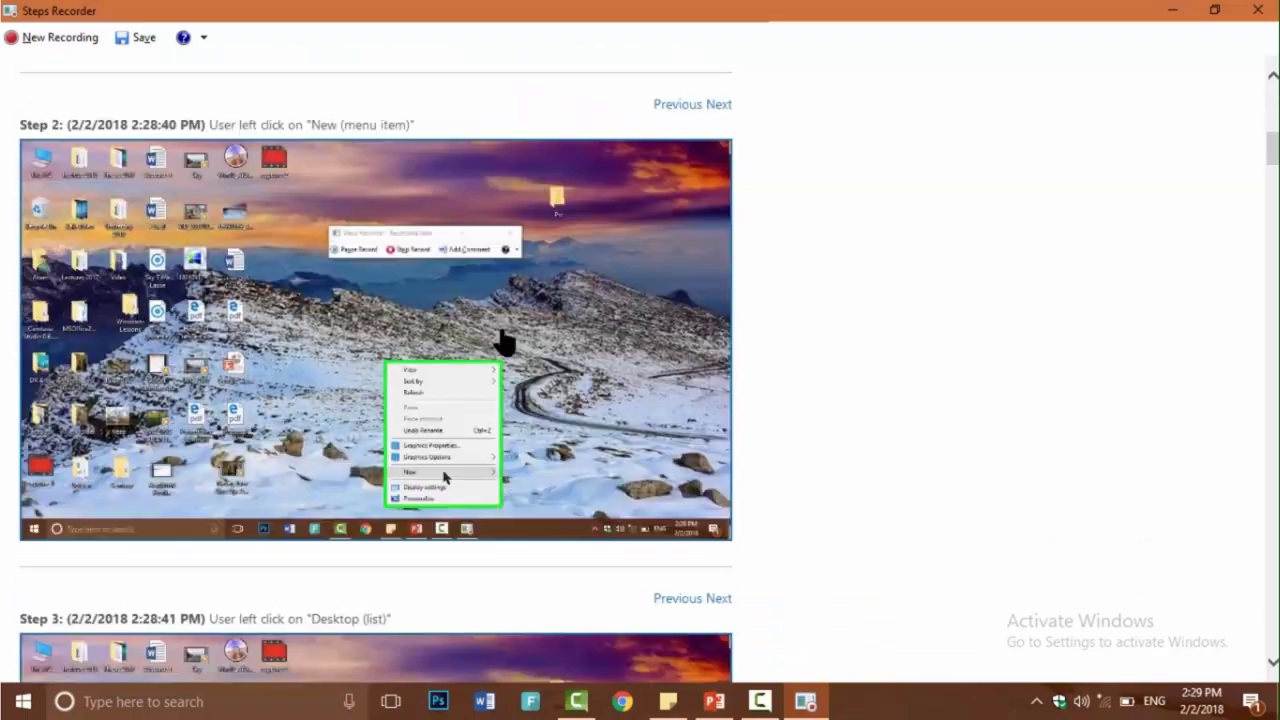
scroll(503, 343, down, 5)
scroll(503, 343, down, 5)
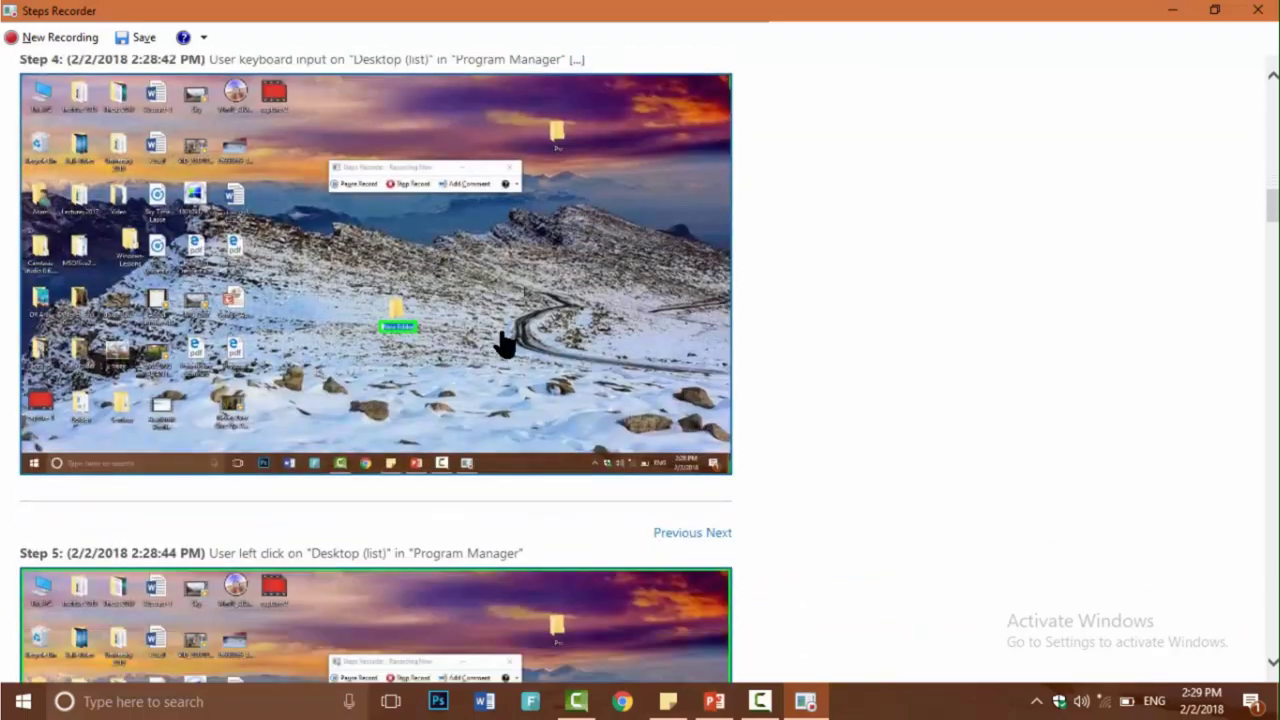
scroll(500, 363, up, 12)
scroll(498, 362, up, 6)
- Review the recorded steps in order from Step 1 to Step 15, checking each description against its screenshot
scroll(477, 340, down, 2)
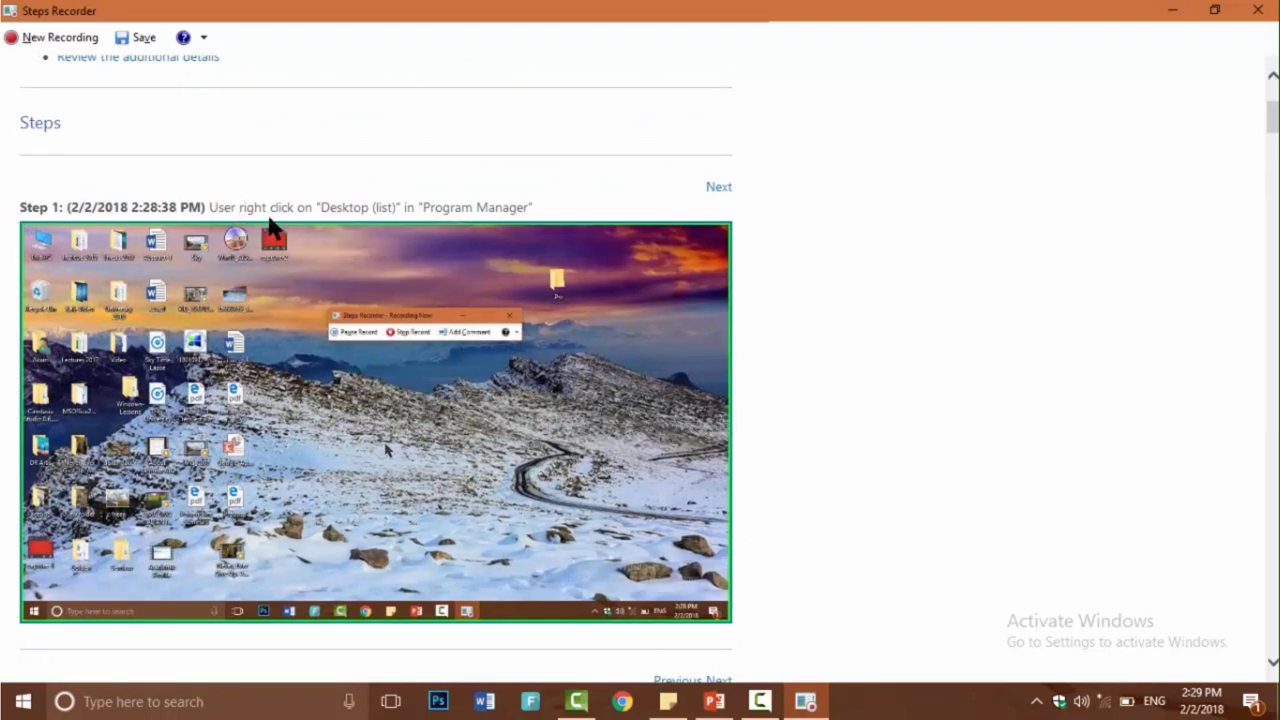
scroll(434, 238, down, 4)
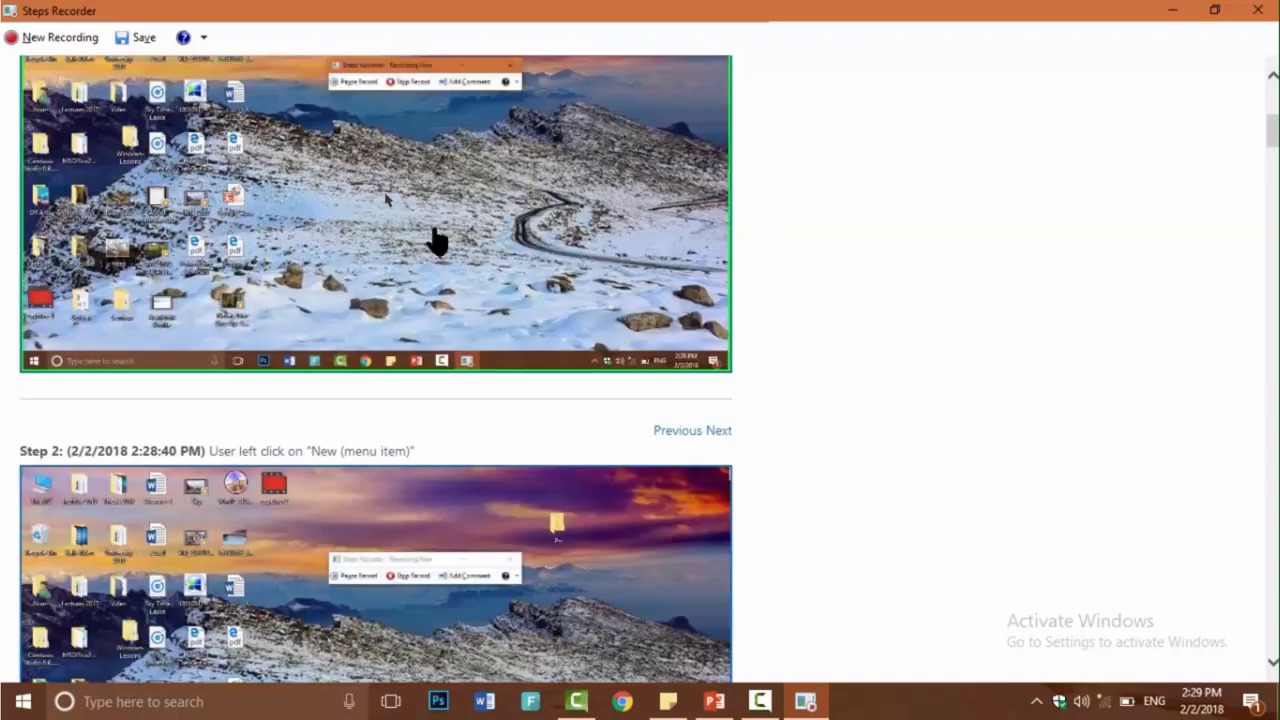
scroll(517, 237, down, 1)
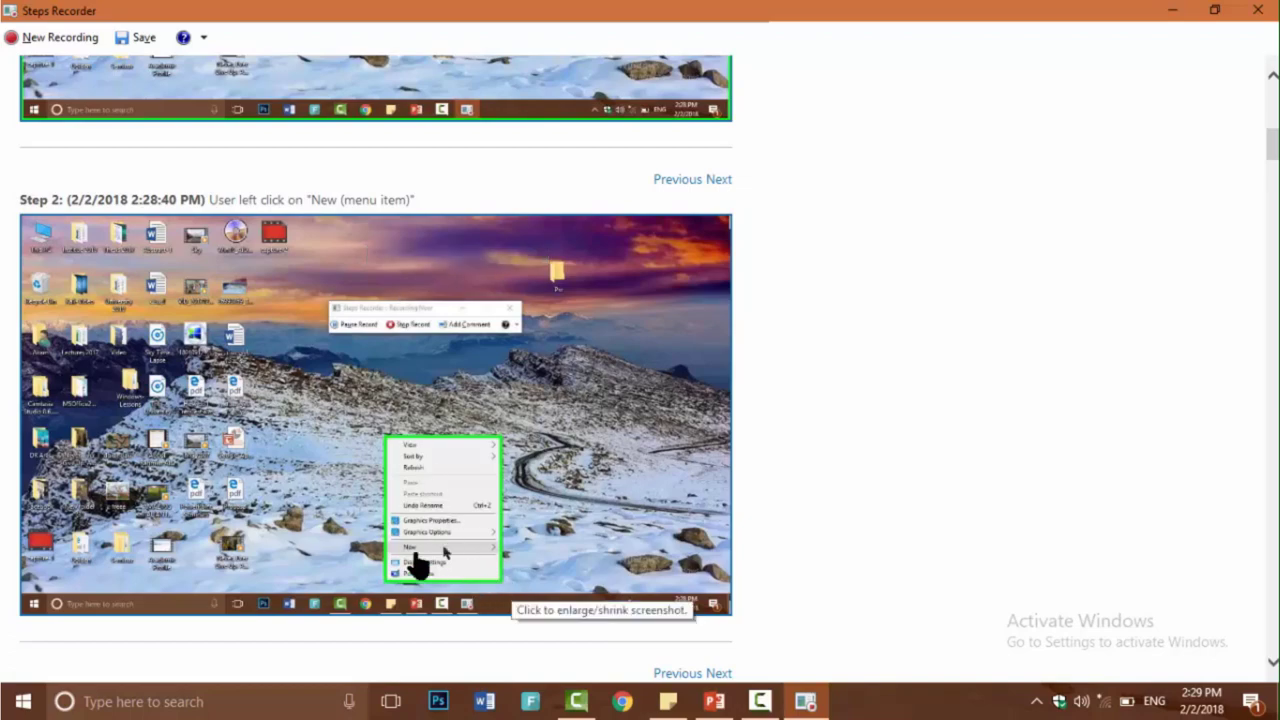
scroll(418, 565, down, 5)
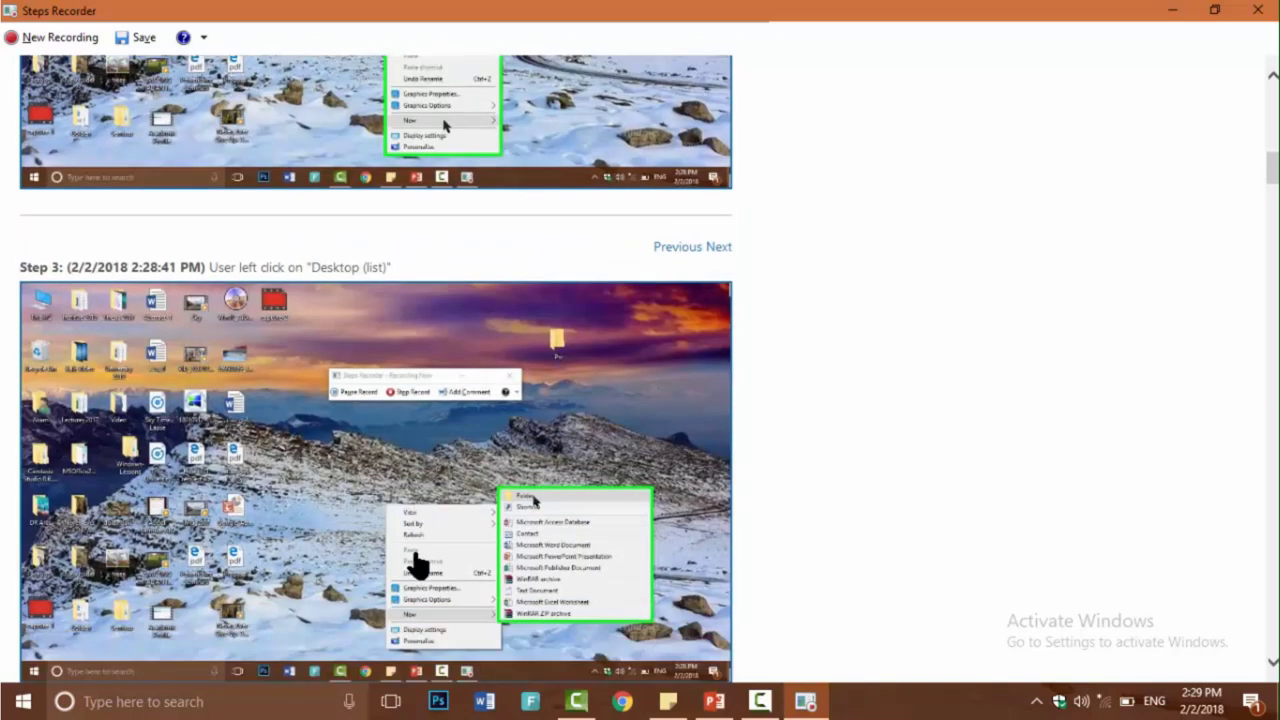
scroll(414, 553, down, 9)
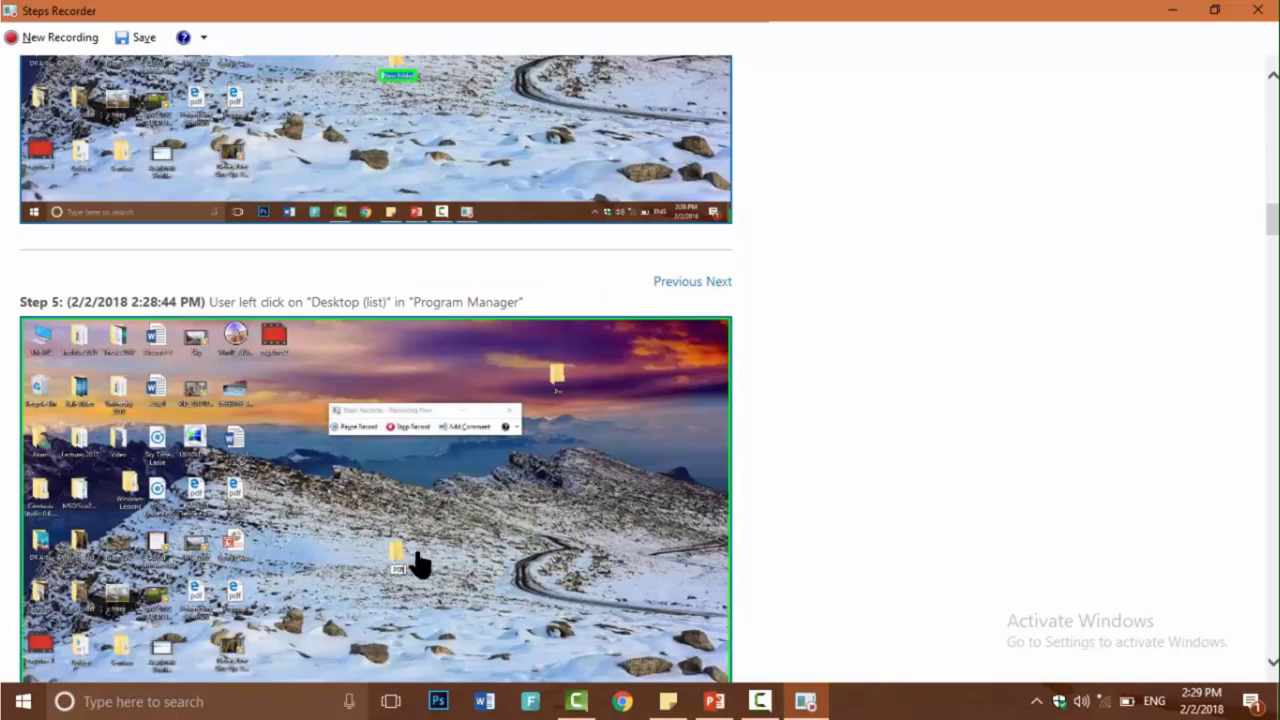
scroll(425, 563, down, 8)
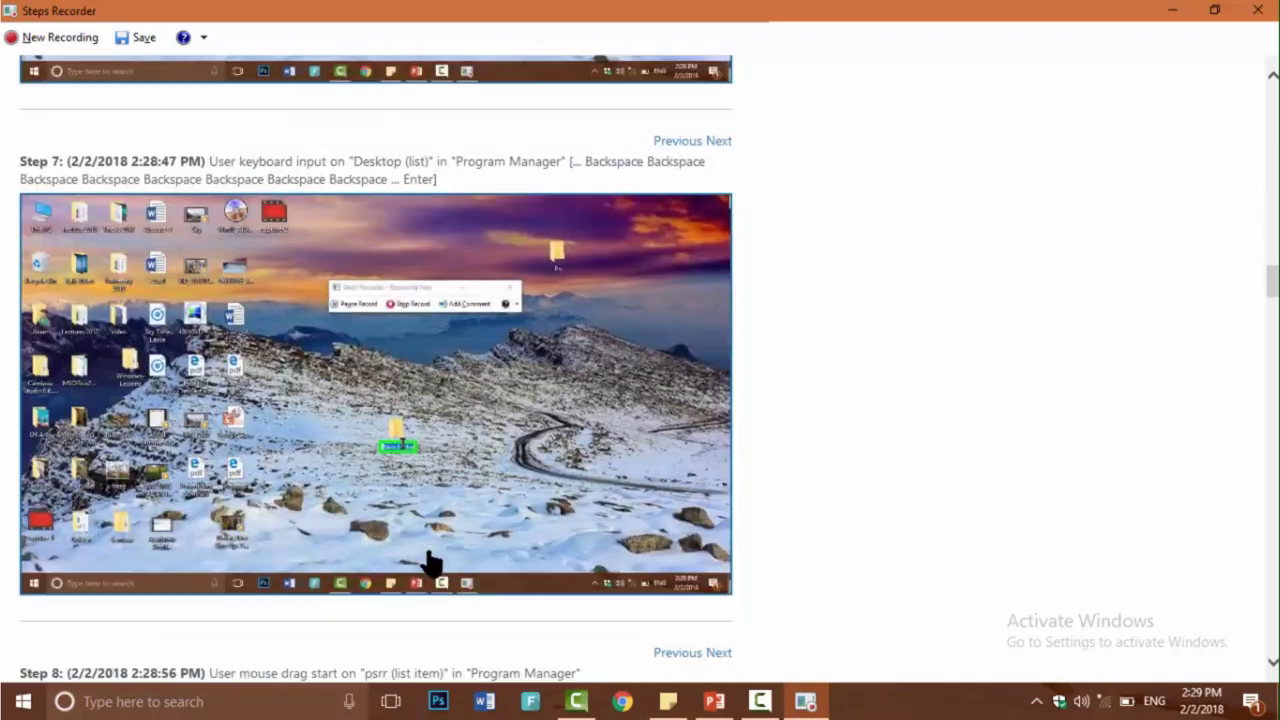
scroll(435, 563, down, 3)
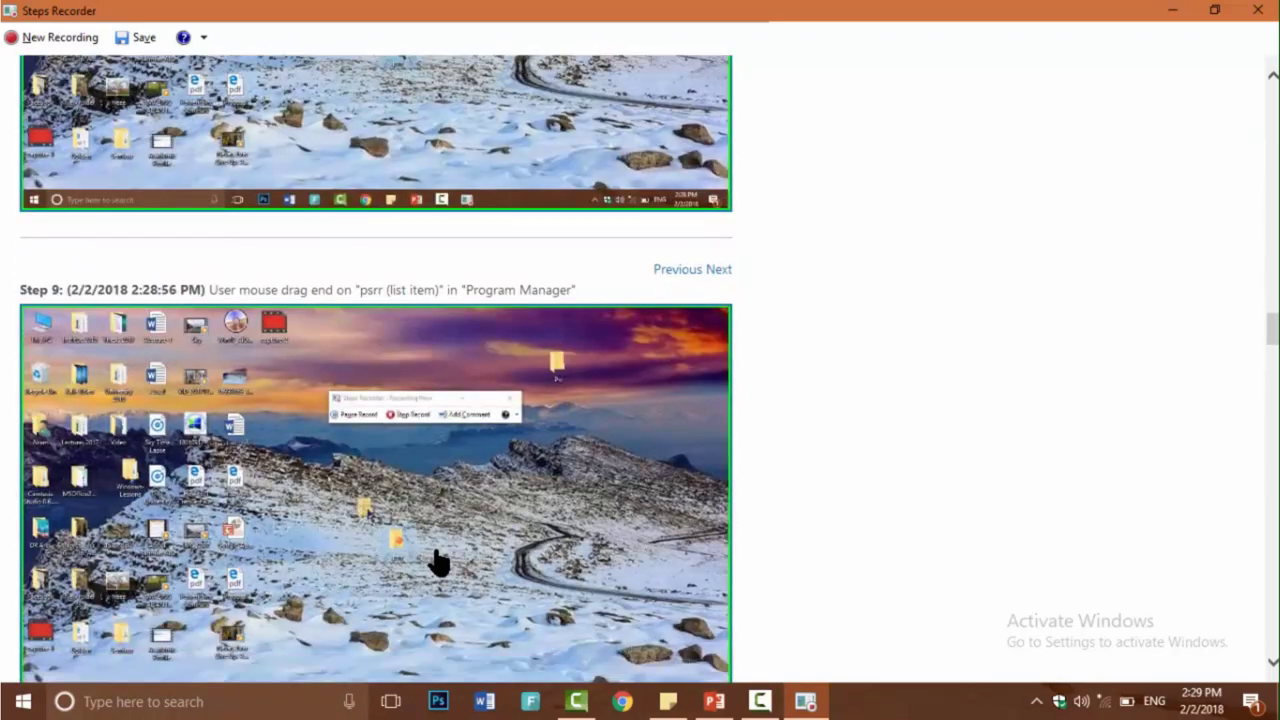
scroll(437, 563, down, 4)
scroll(437, 563, down, 9)
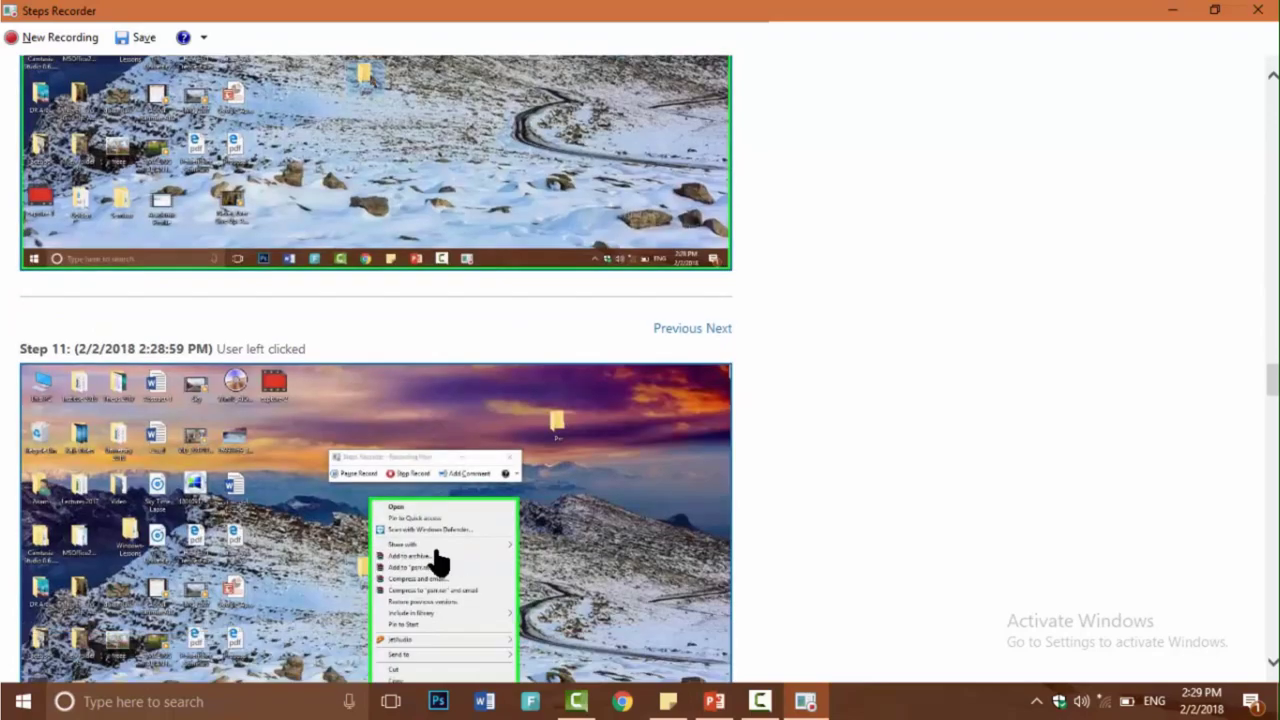
scroll(440, 563, down, 9)
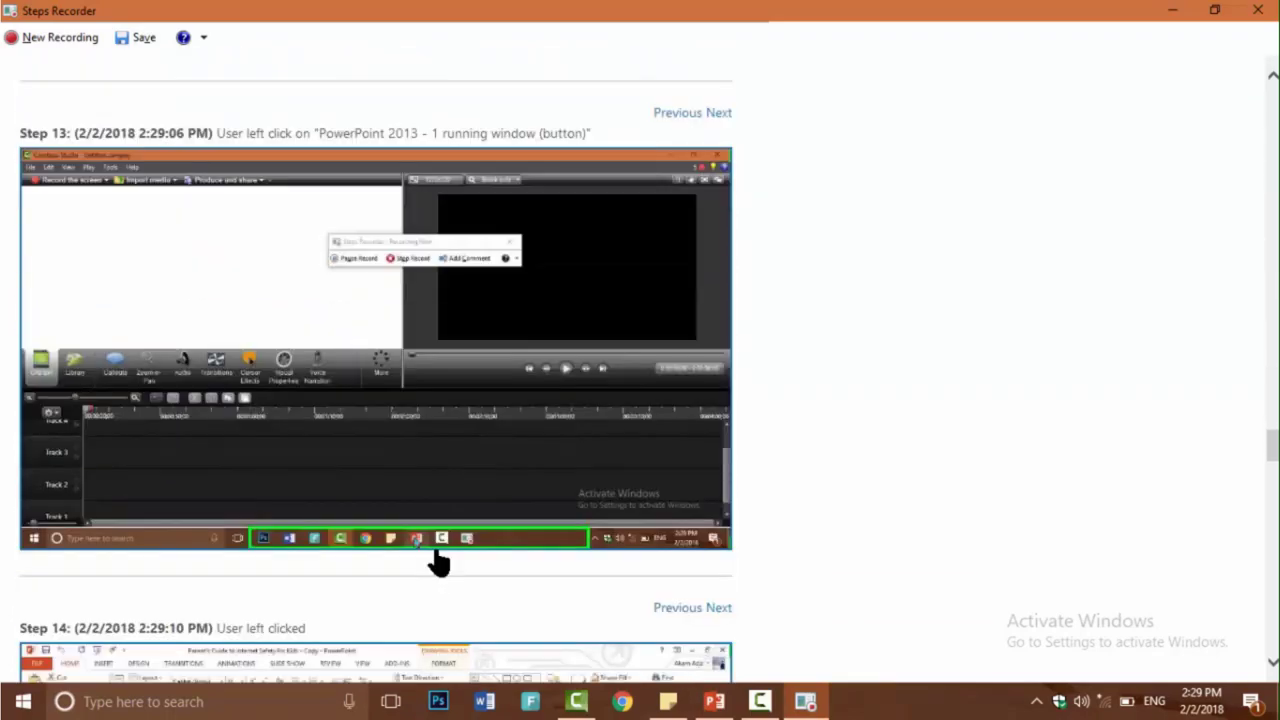
scroll(440, 563, down, 9)
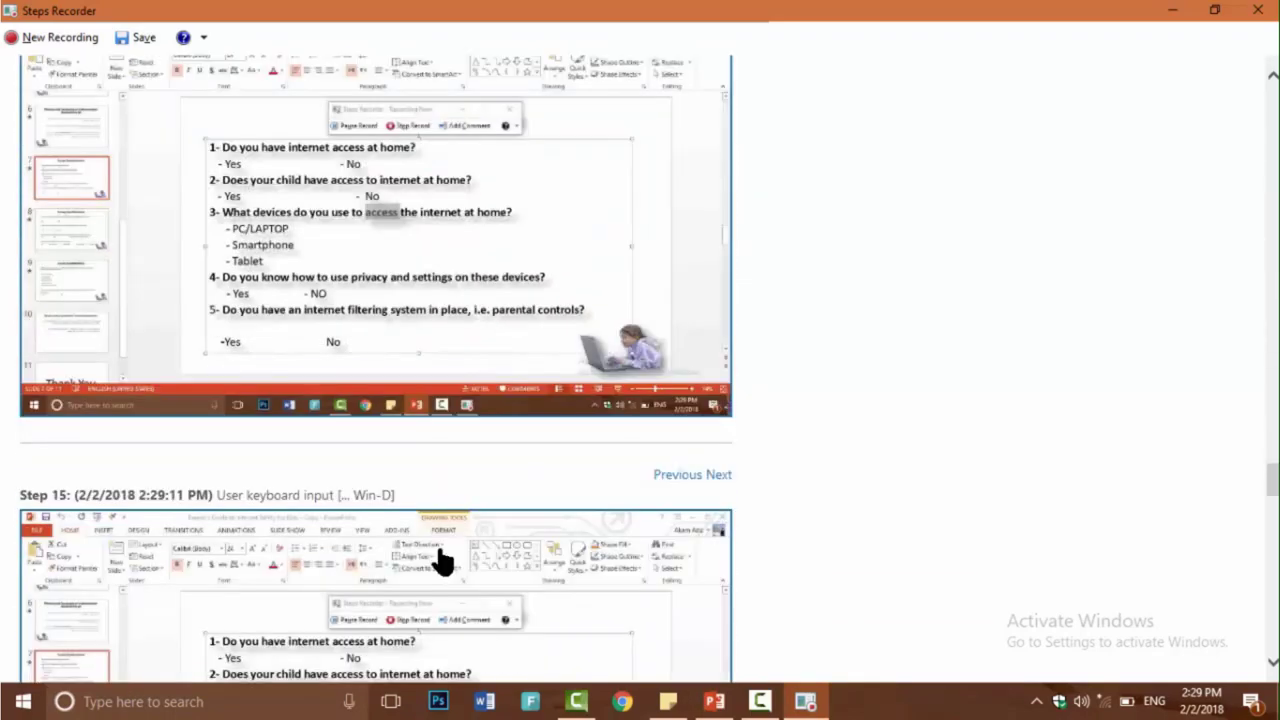
scroll(440, 563, up, 6)
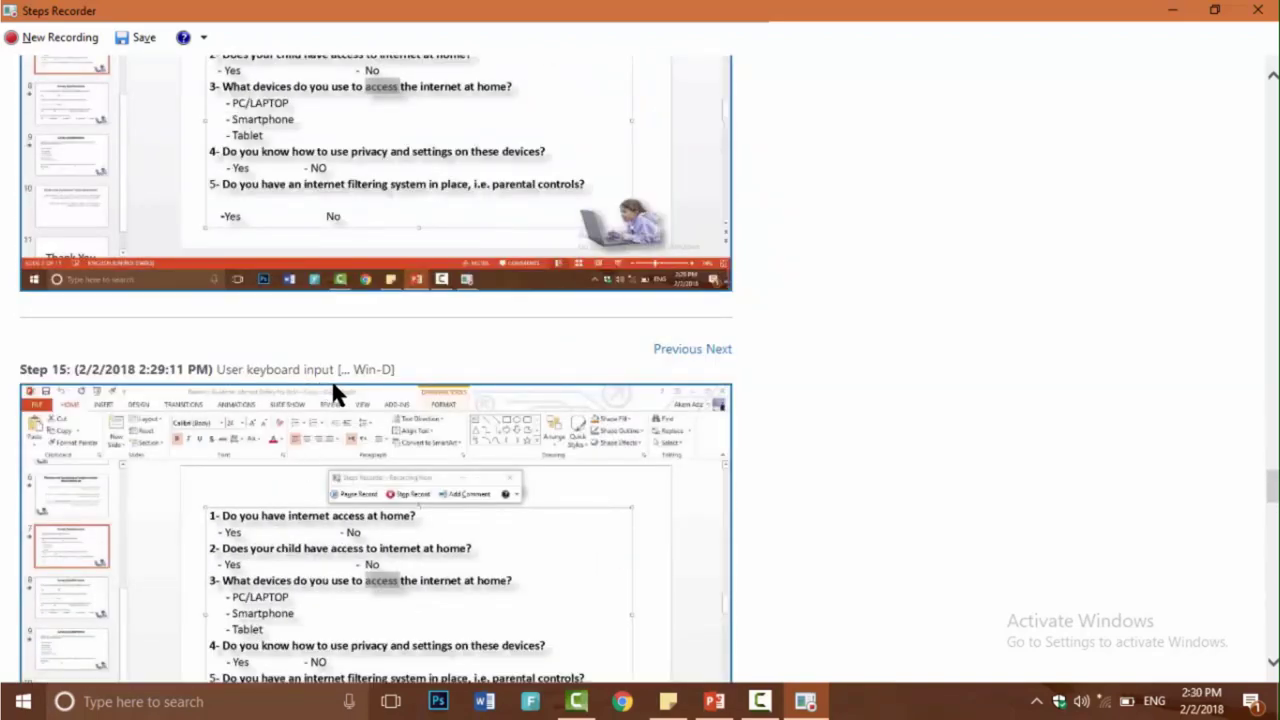
- Recheck recorded Steps 15 back to 13 and read the report's Additional Details section through Step 16
scroll(400, 406, up, 2)
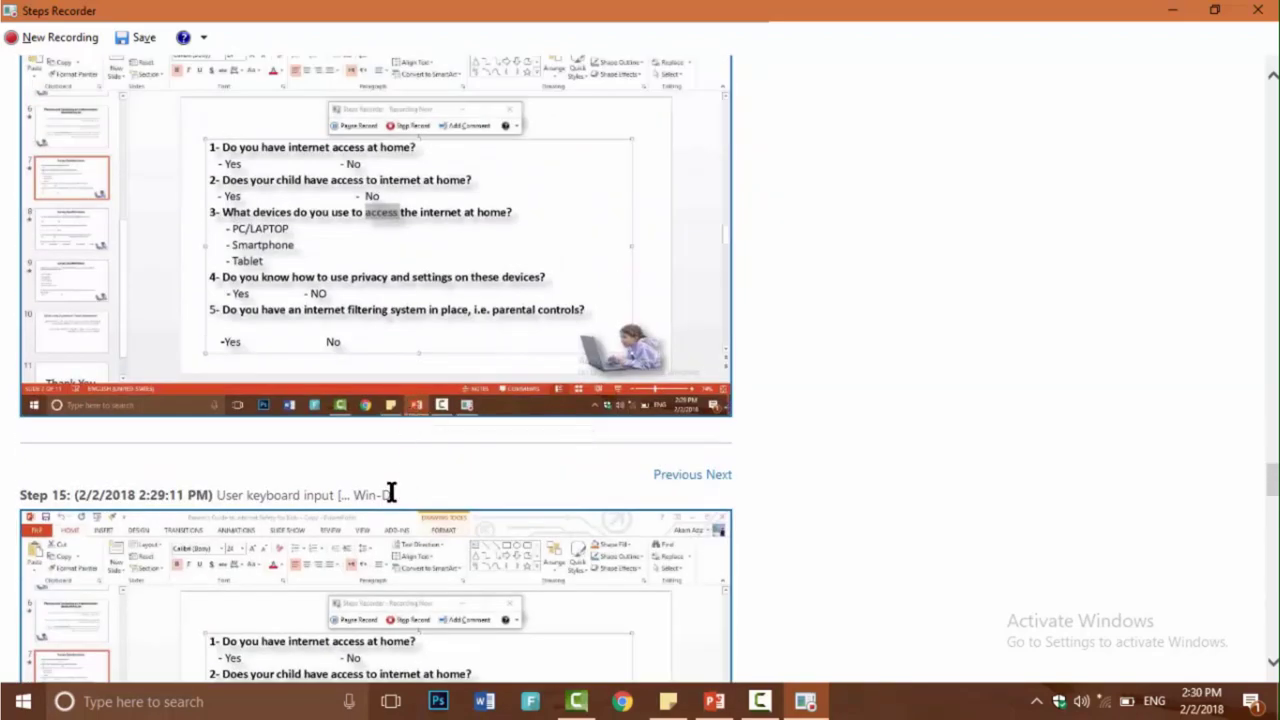
scroll(395, 495, up, 3)
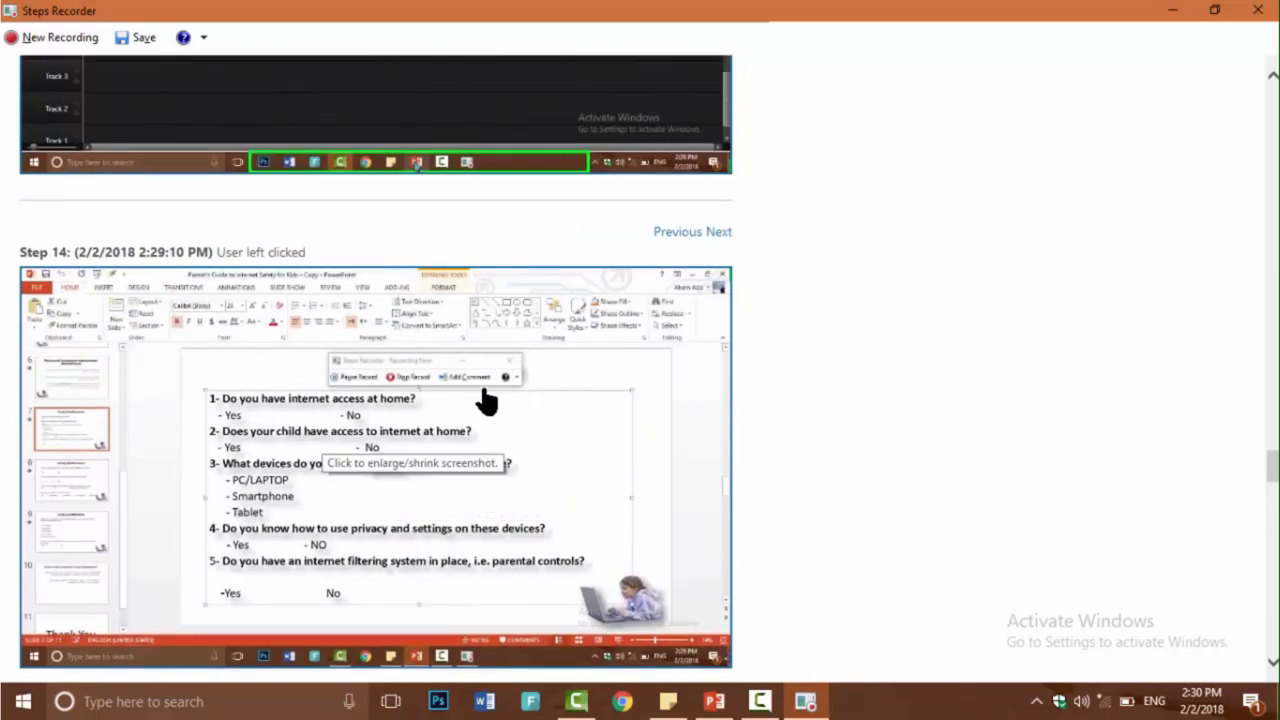
scroll(485, 400, up, 5)
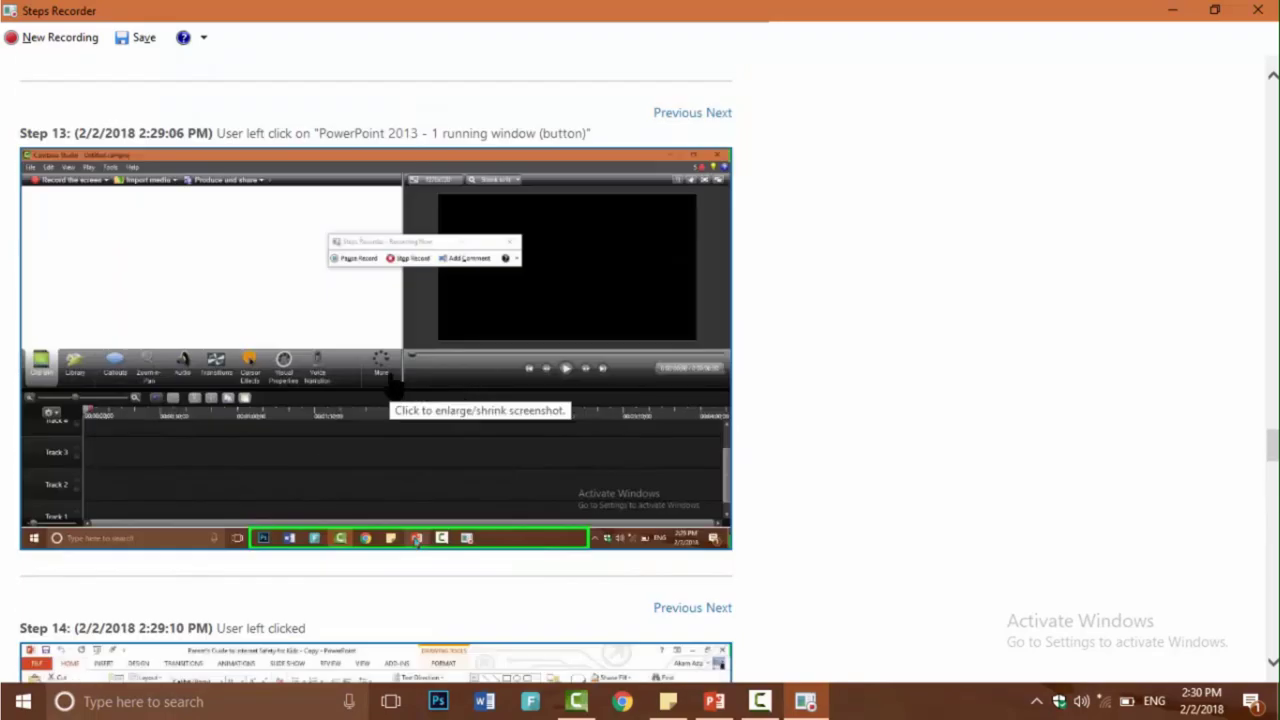
scroll(392, 385, down, 20)
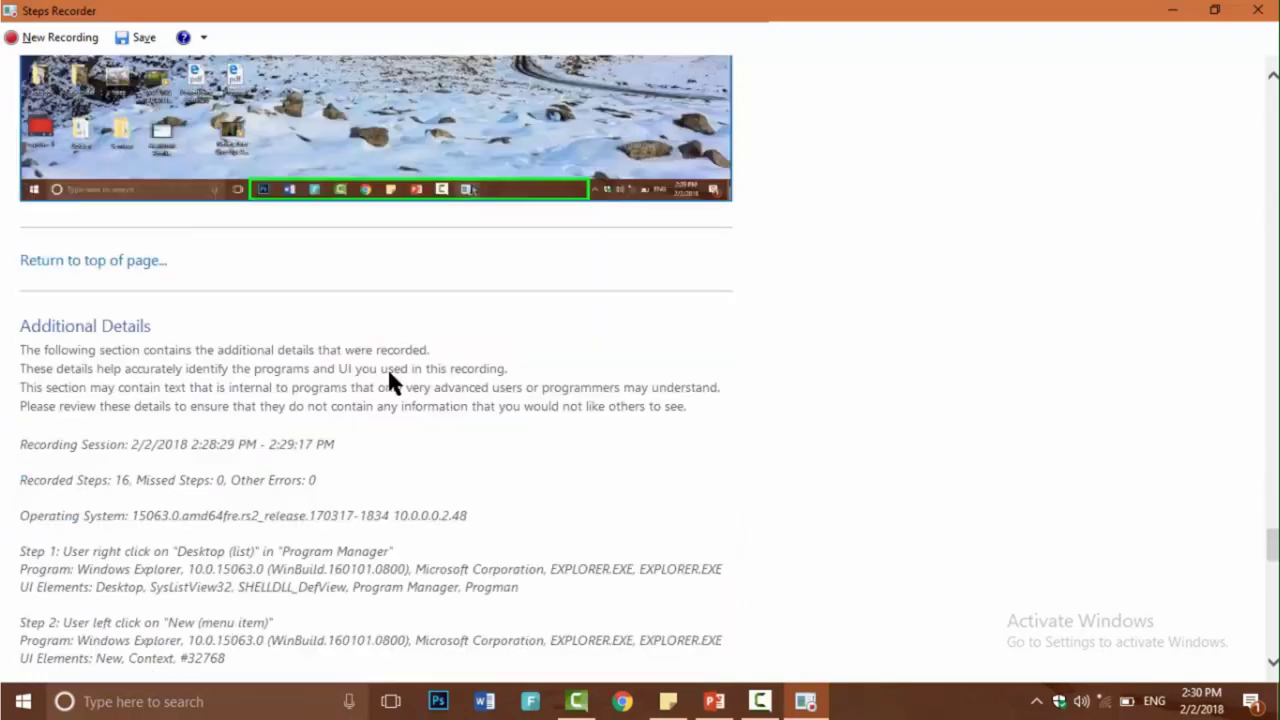
scroll(392, 372, down, 2)
scroll(395, 374, up, 1)
scroll(397, 374, down, 12)
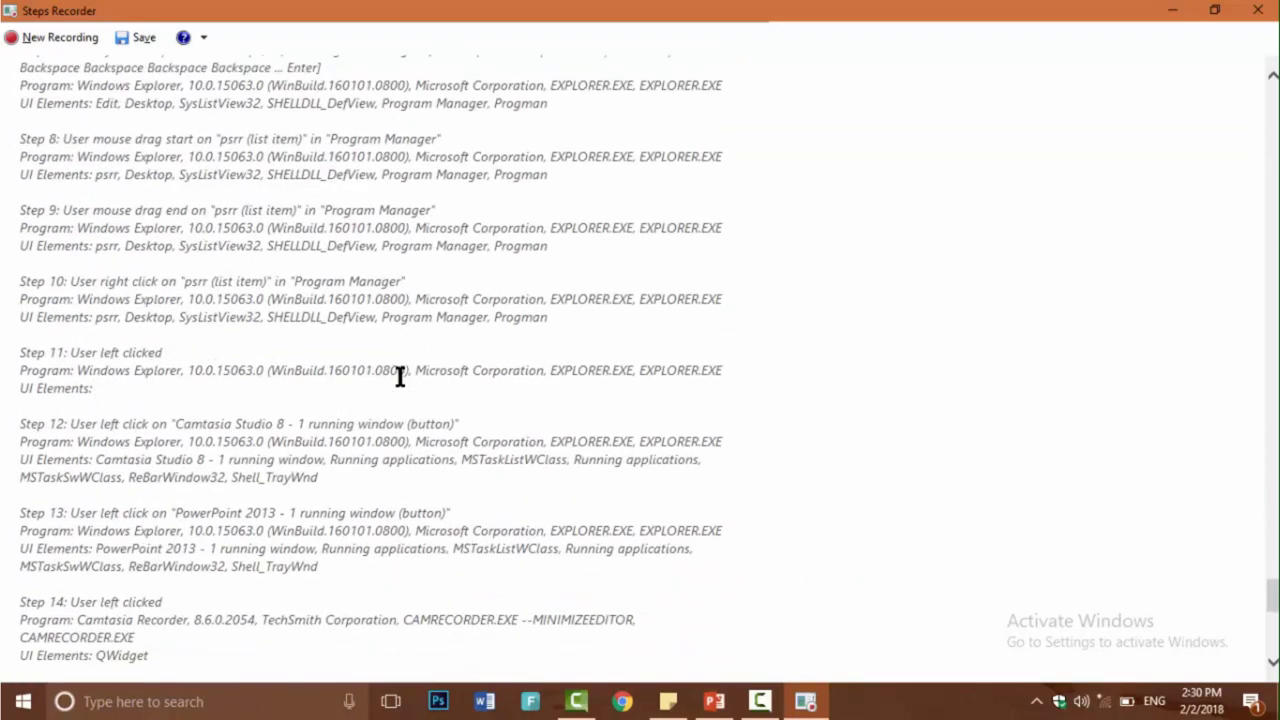
scroll(400, 374, down, 5)
scroll(351, 397, up, 6)
scroll(356, 408, down, 5)
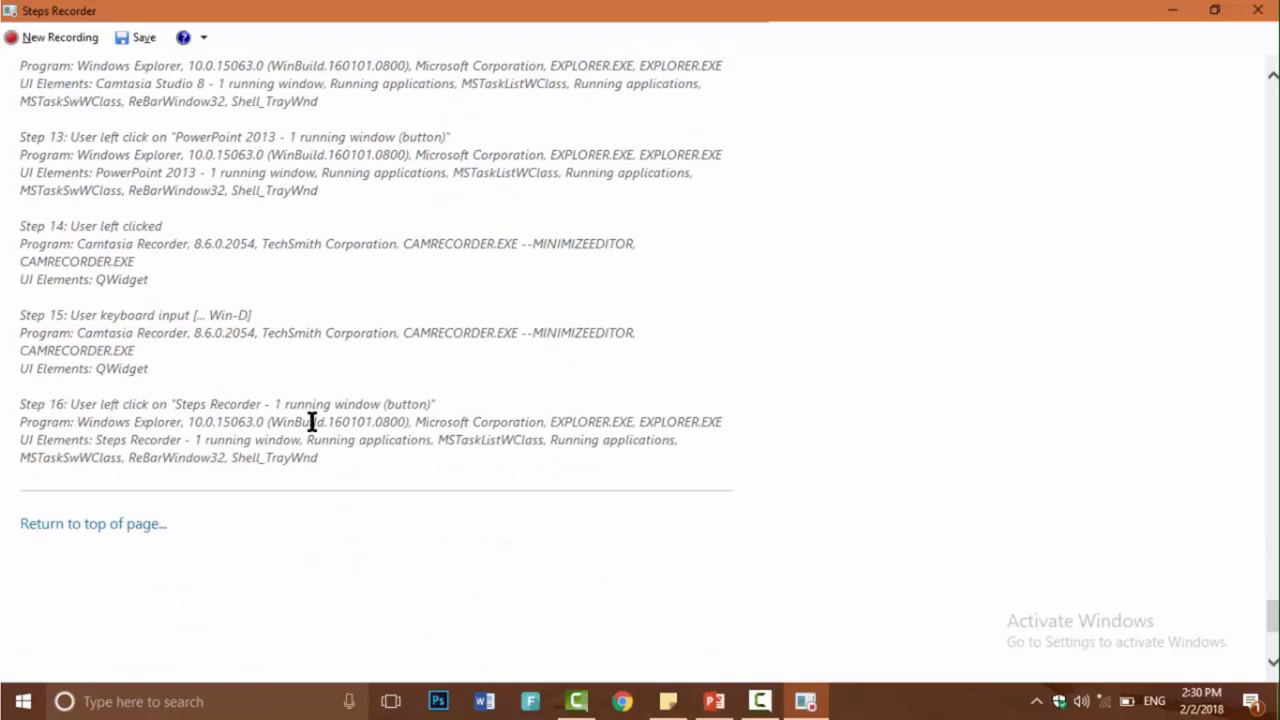
scroll(310, 422, up, 20)
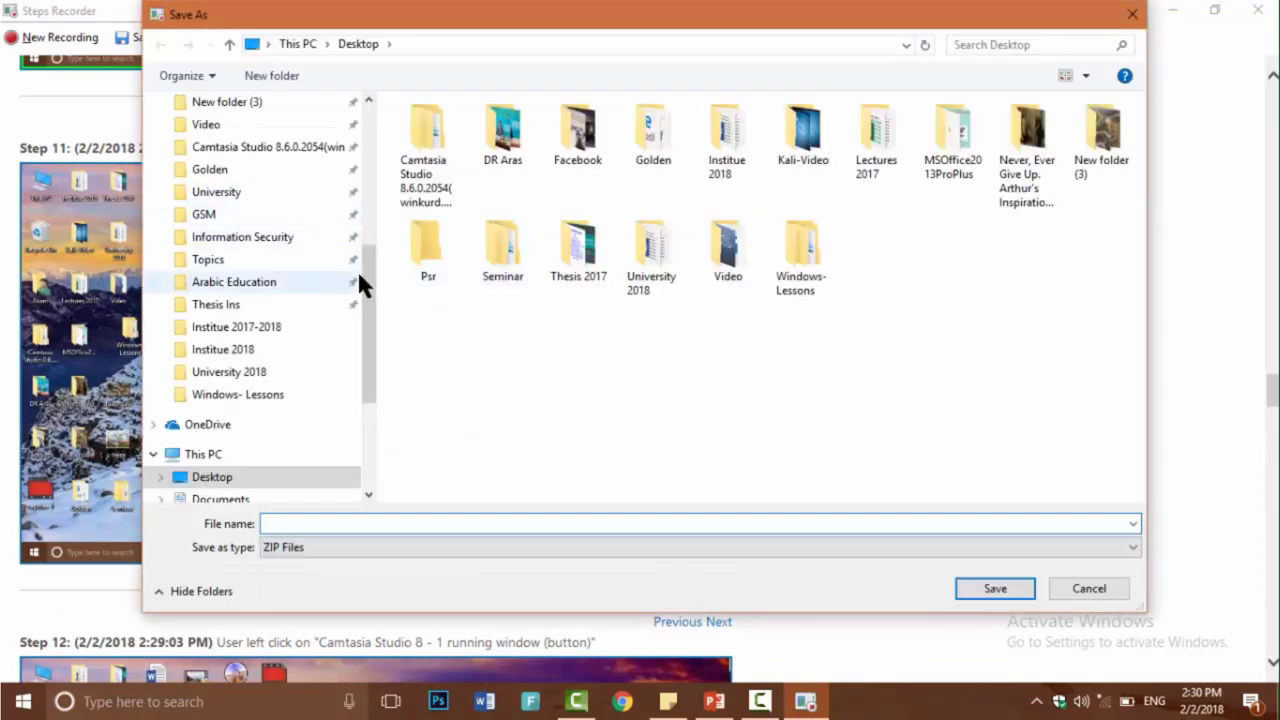
- Save the recorded steps report to the Desktop as a ZIP file named PSR2
scroll(362, 286, up, 5)
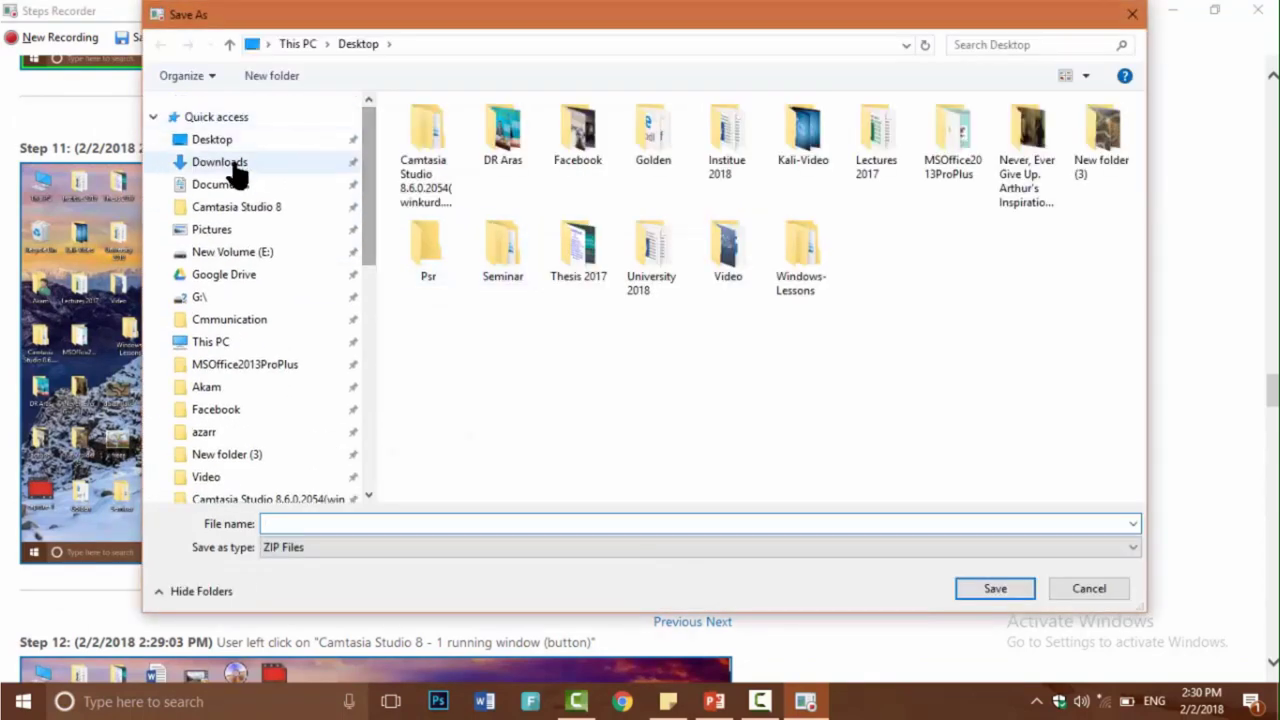
click(232, 143)
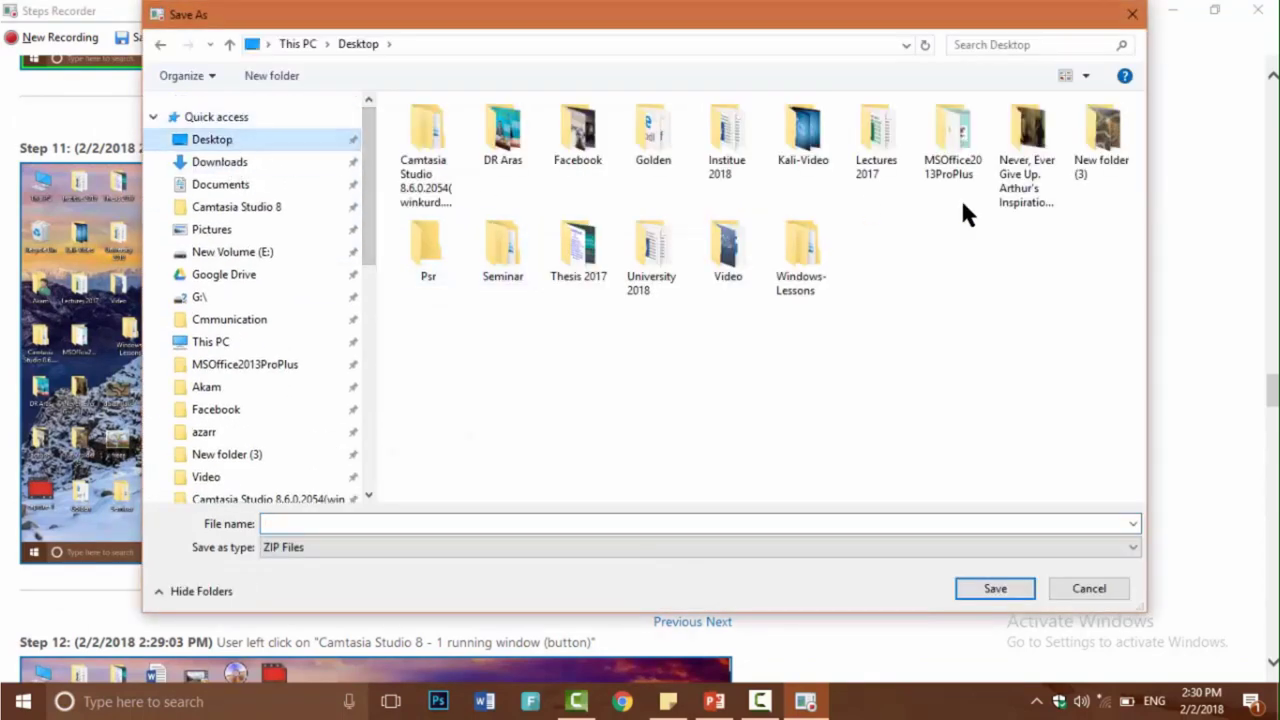
click(238, 164)
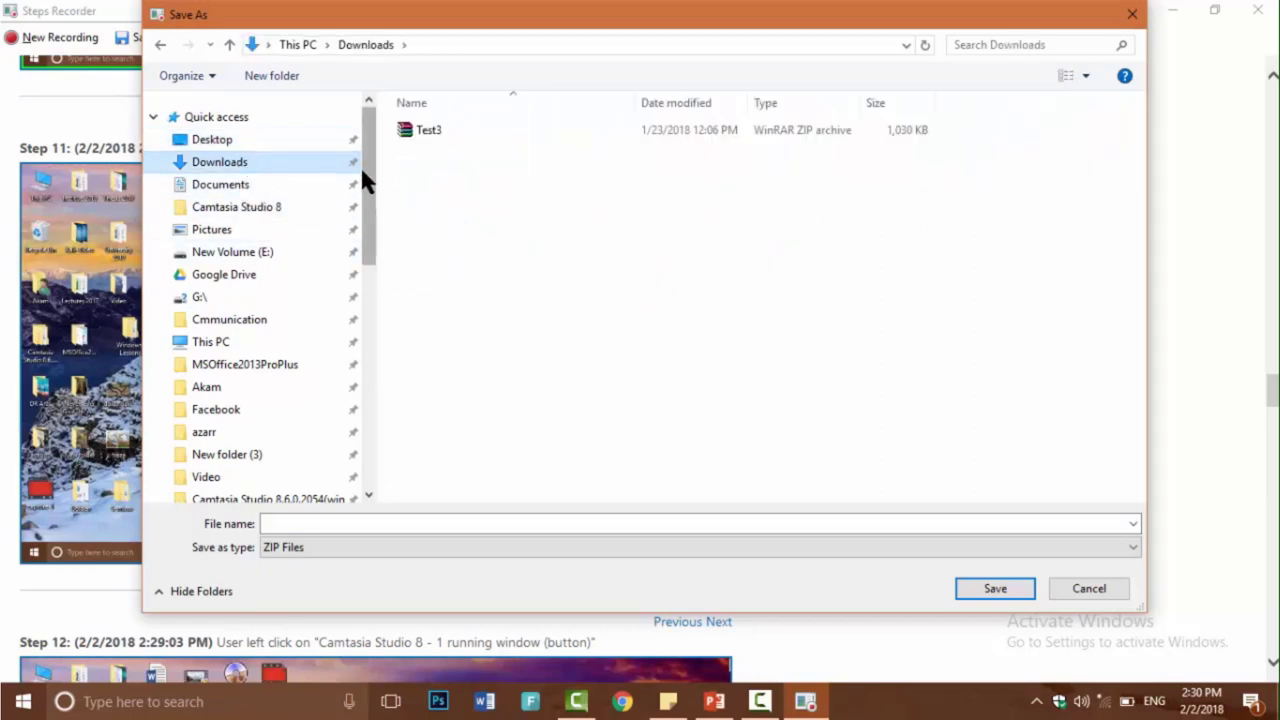
click(230, 142)
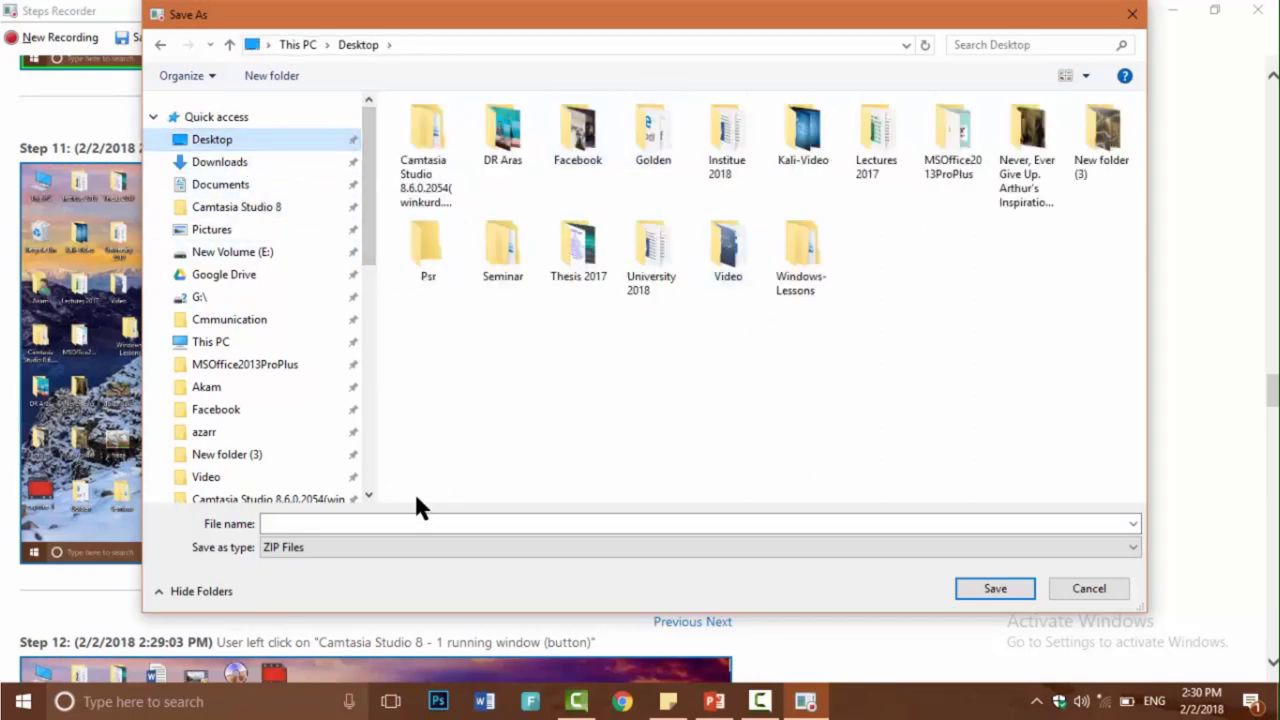
click(342, 522)
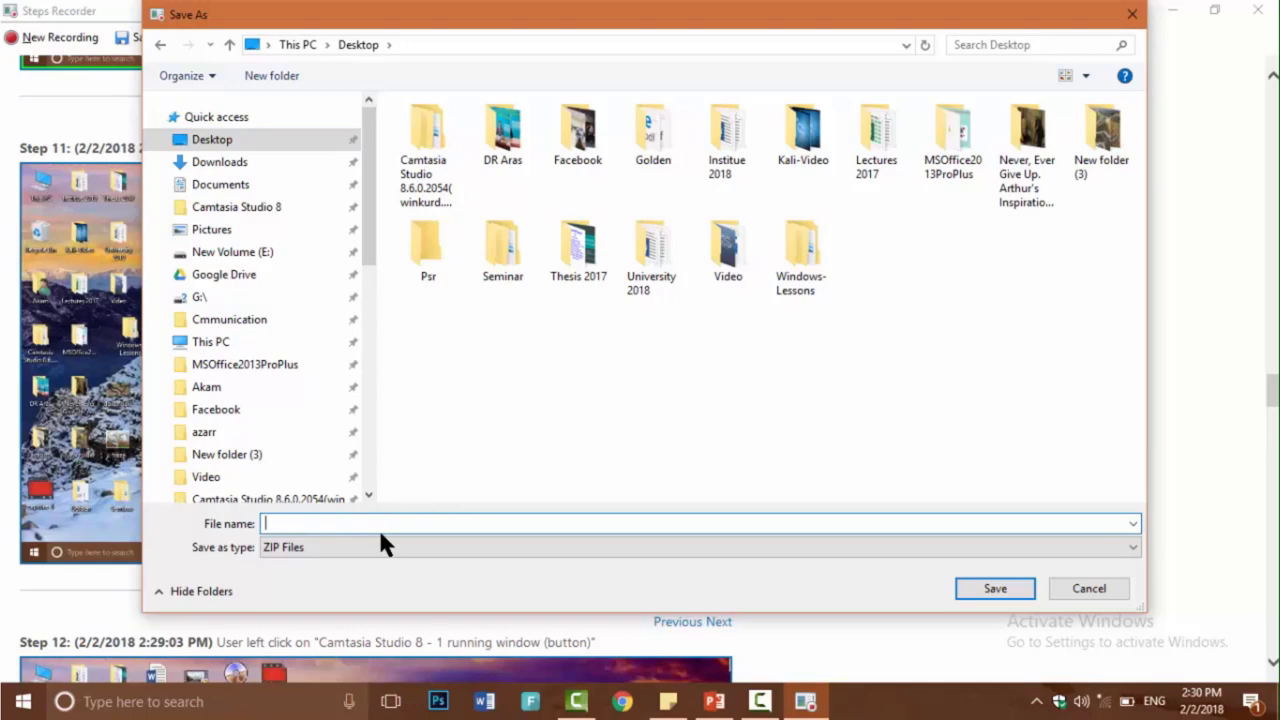
text(PSR2)
click(988, 589)
- Return to the desktop and extract the PSR2 archive there
key(super+d)
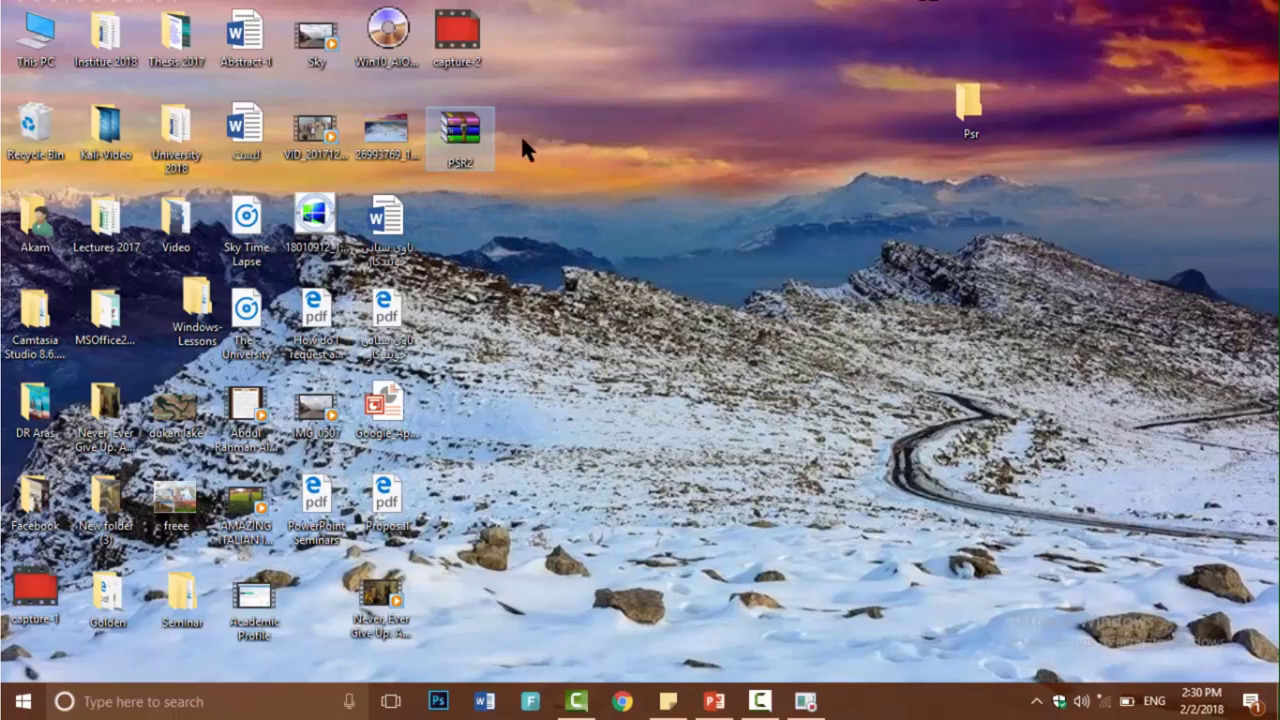
click(462, 128)
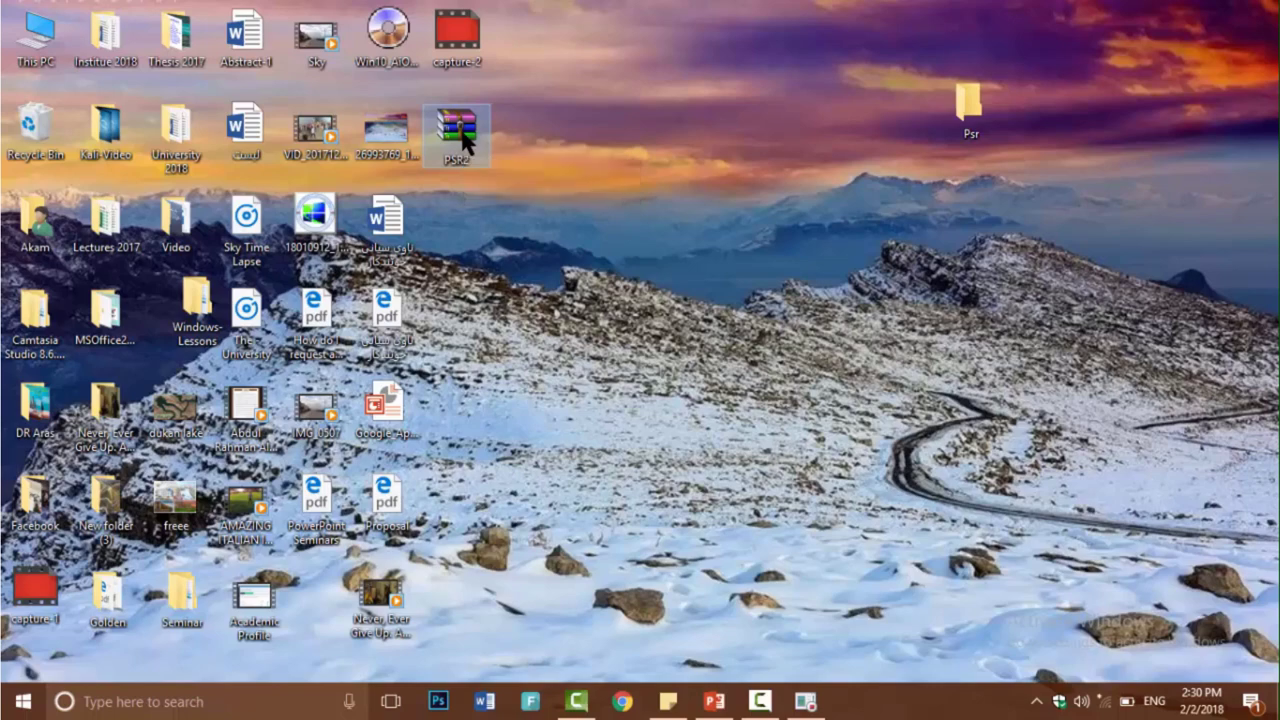
right_click(463, 140)
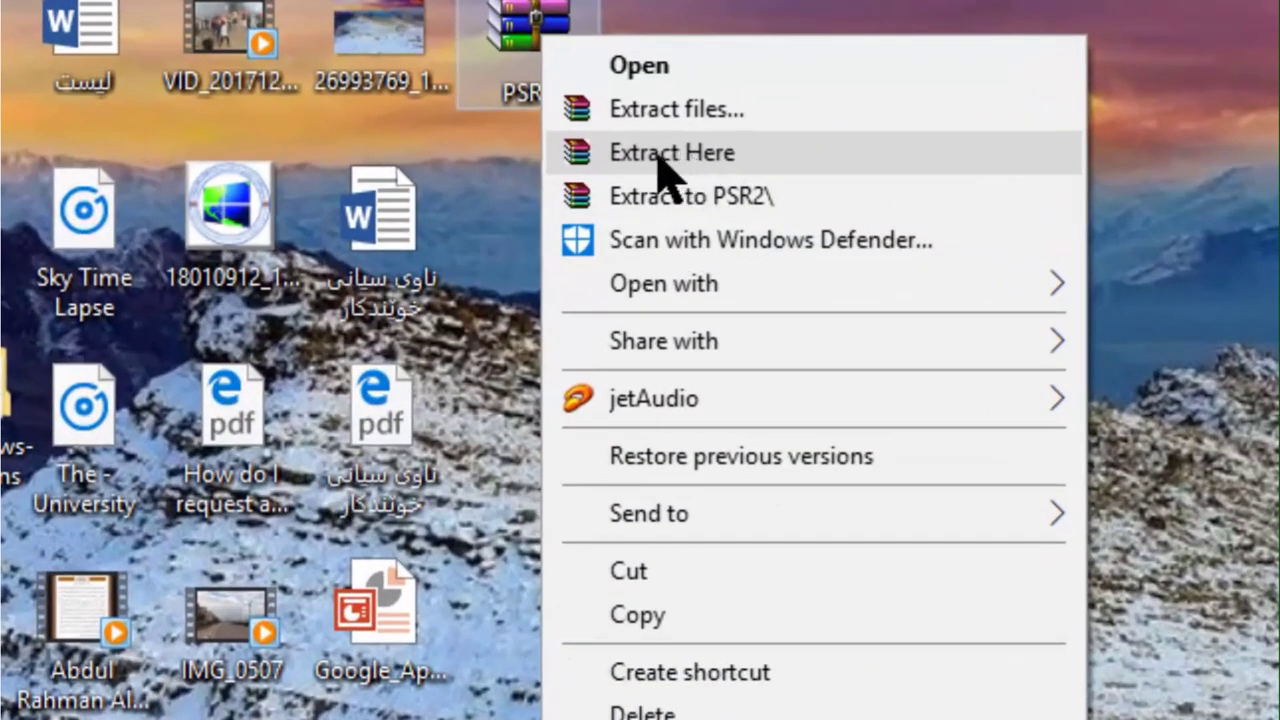
click(676, 156)
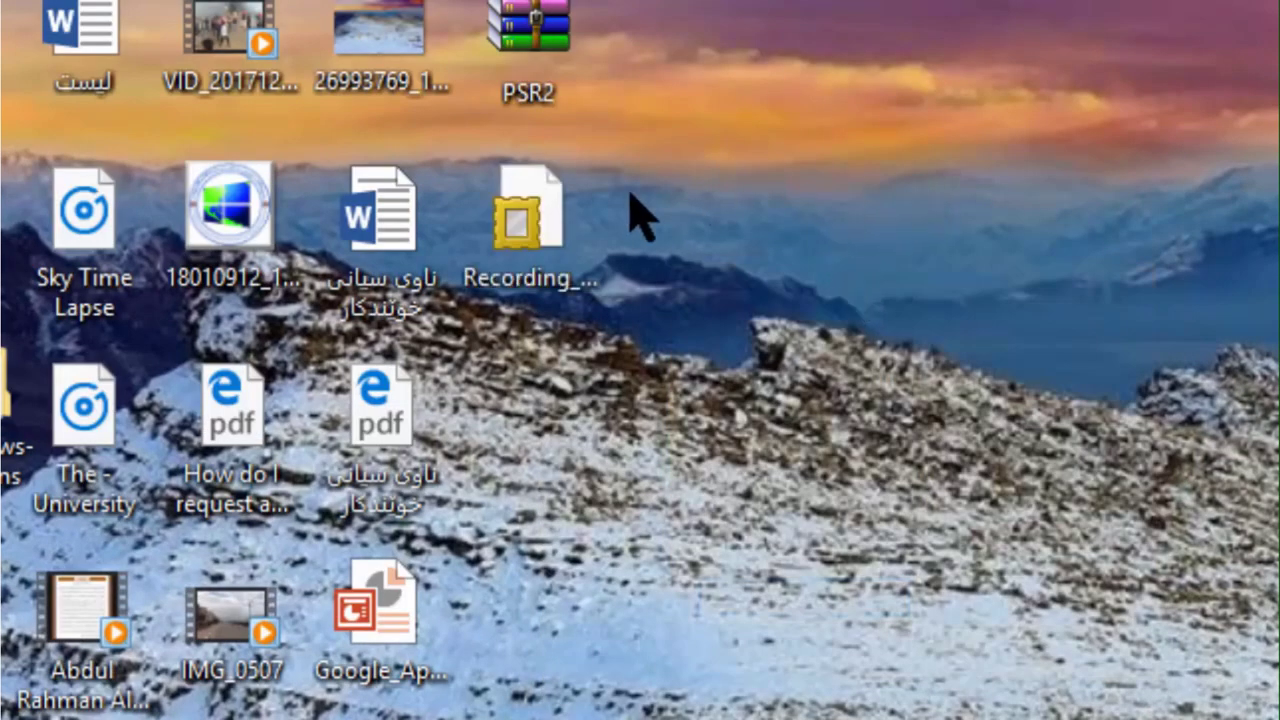
- Open the extracted recording file from the desktop in Internet Explorer
click(555, 212)
double_click(555, 212)
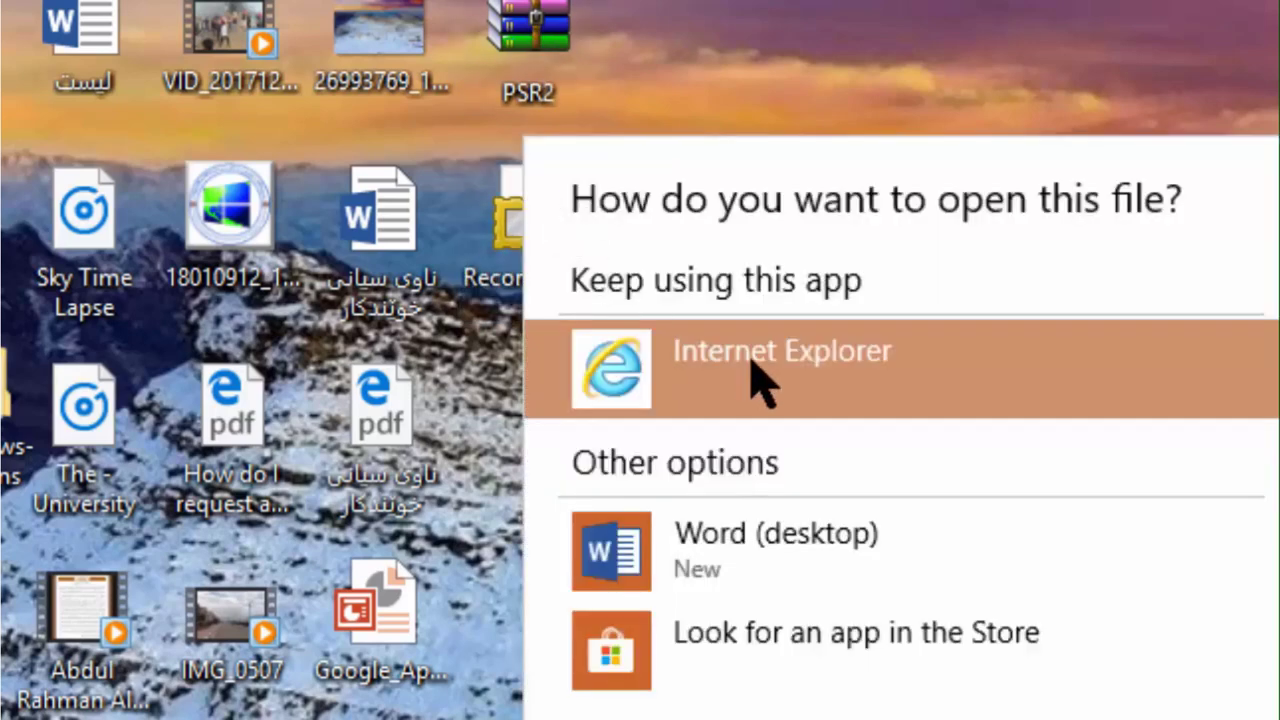
key(Escape)
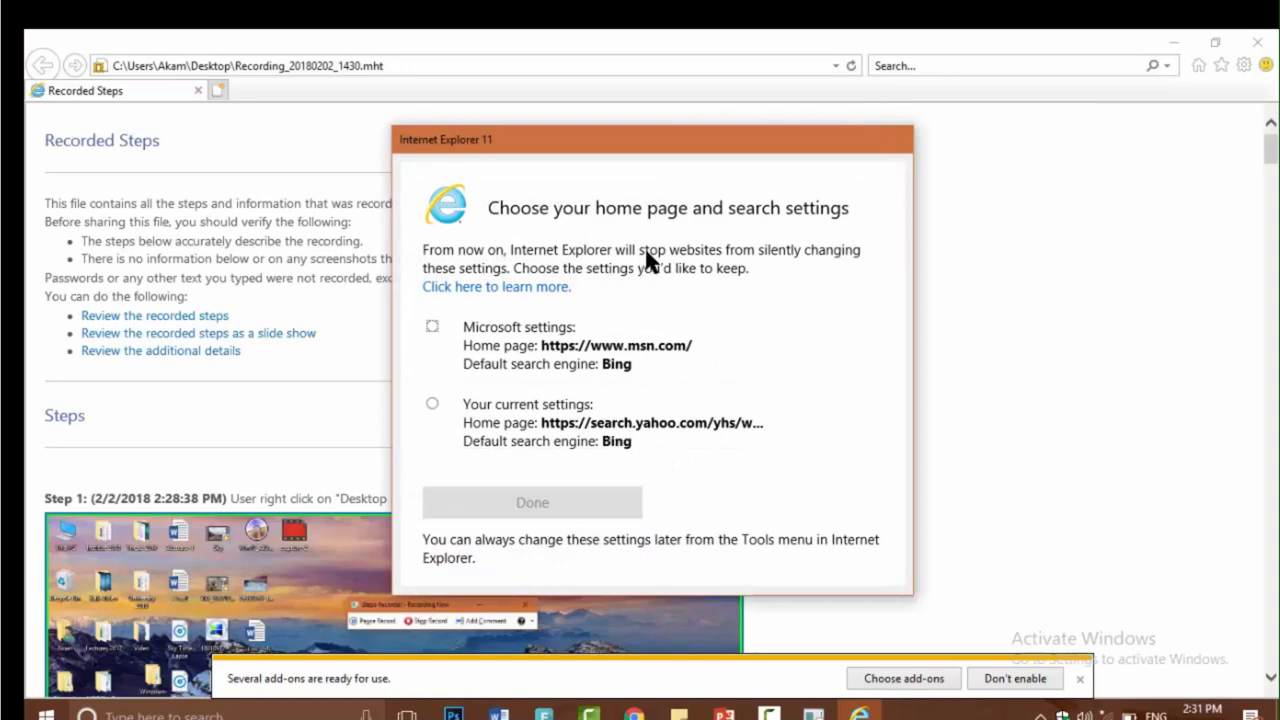
- Choose the Microsoft settings for Internet Explorer's home page and search engine, and return to the recorded steps report
click(437, 332)
click(547, 503)
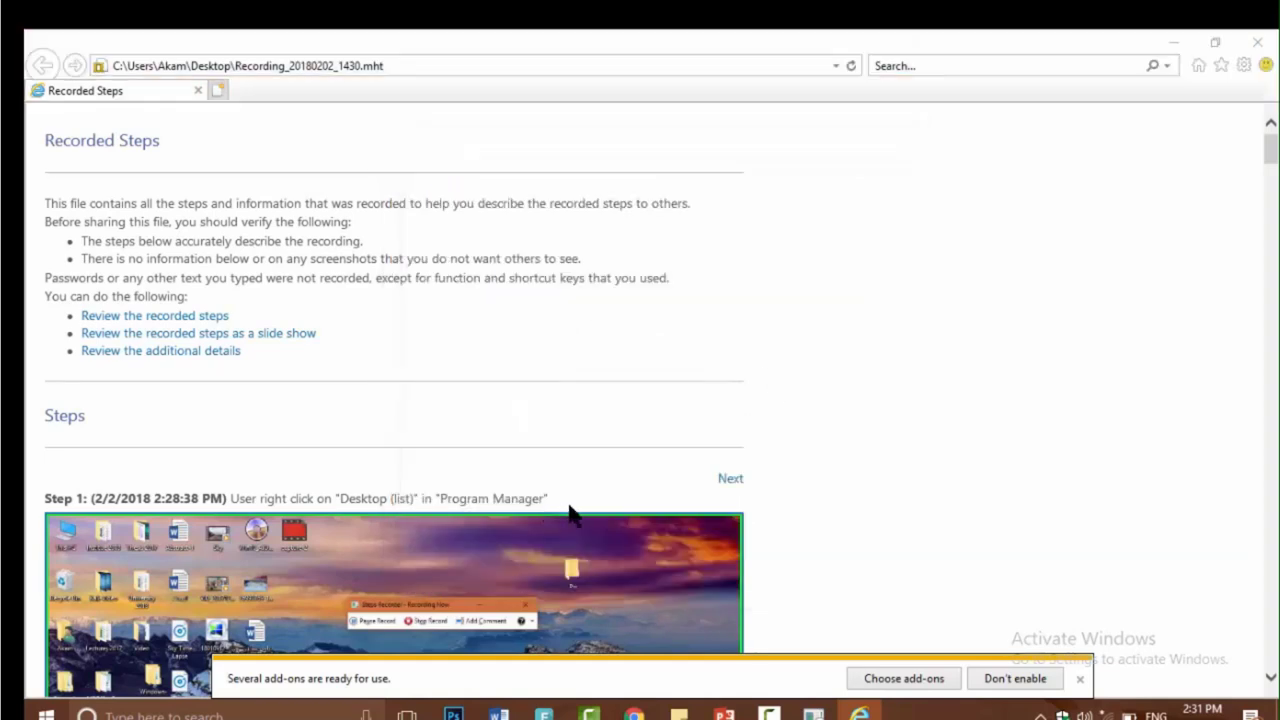
click(911, 222)
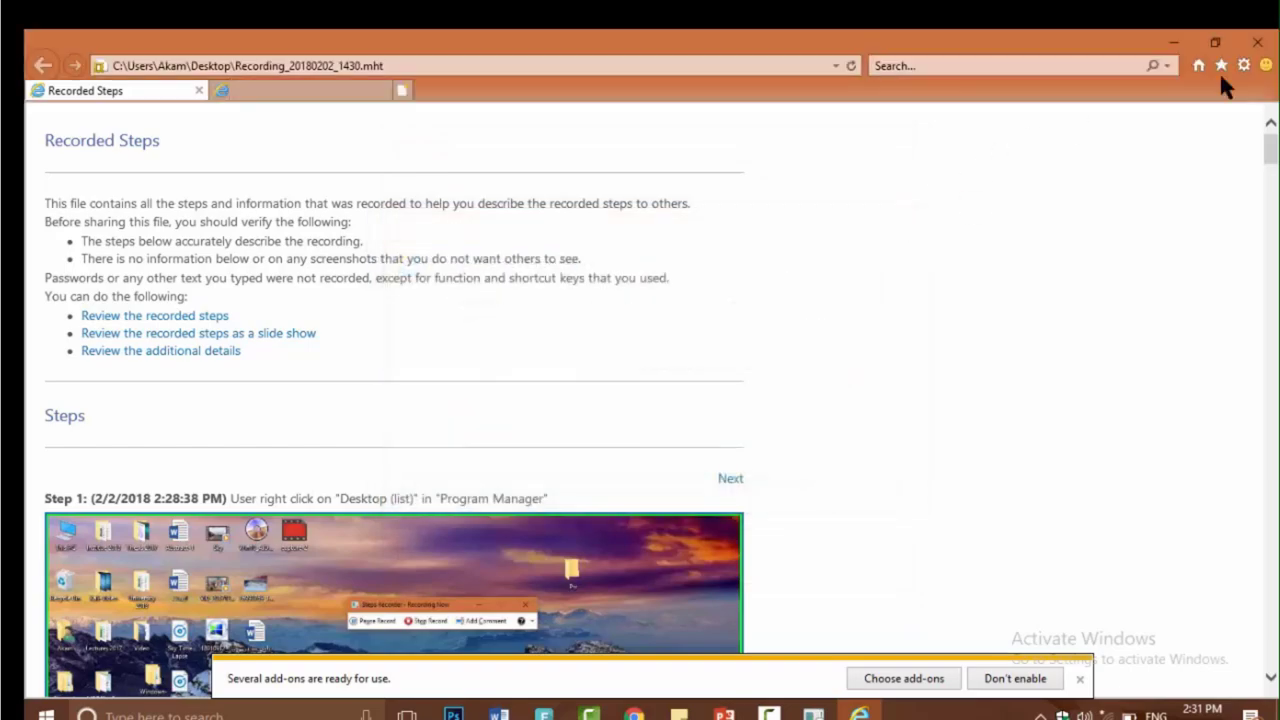